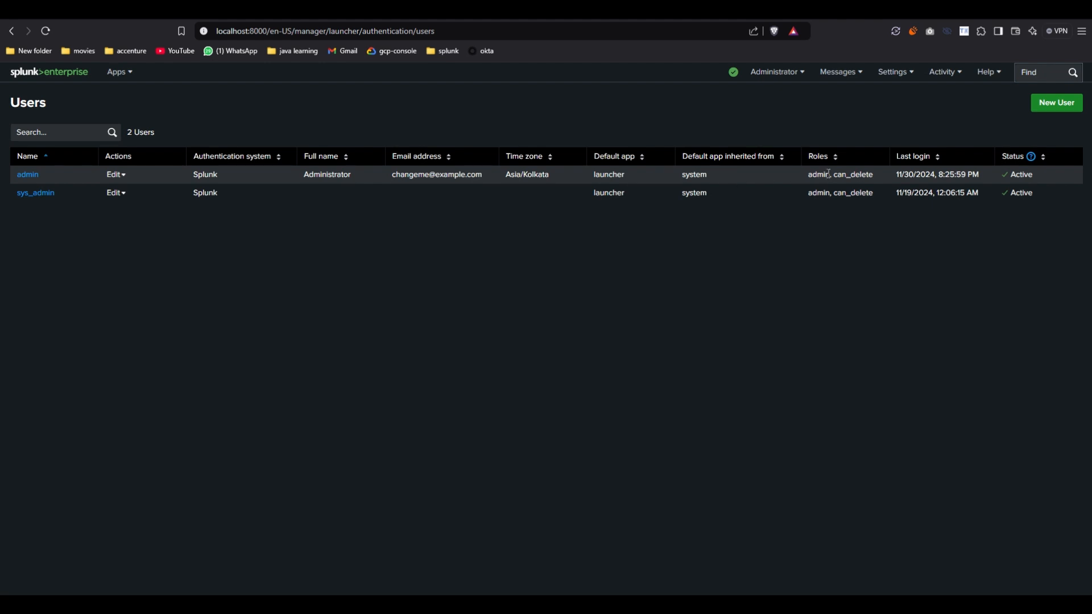
# Highlight the admin account's roles on the Splunk Users page.
pyautogui.moveTo(805, 176); pyautogui.dragTo(878, 175)
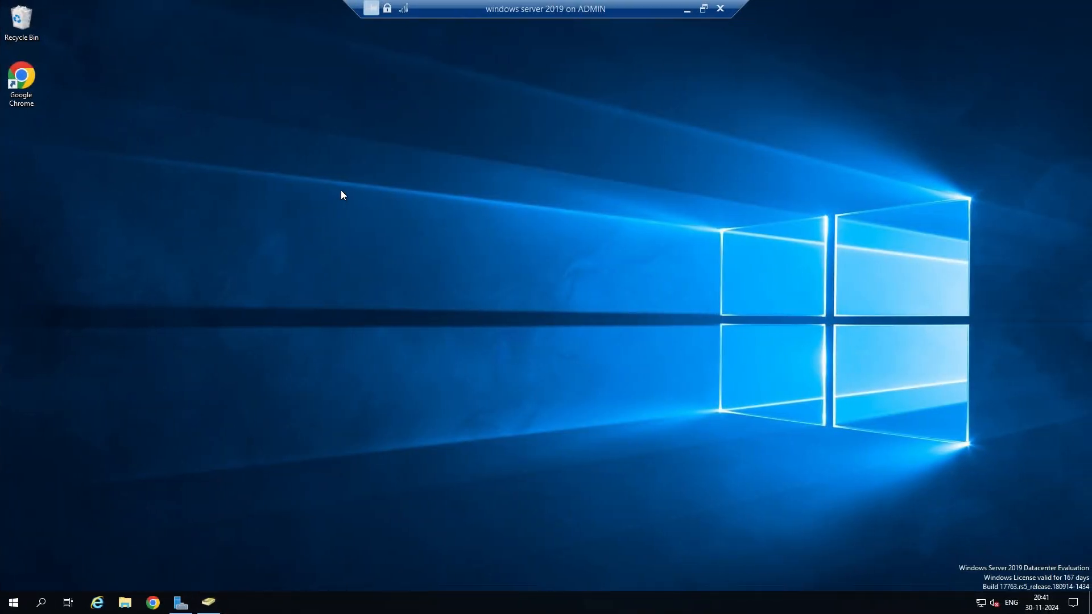
pyautogui.click(181, 601)
pyautogui.click(45, 83)
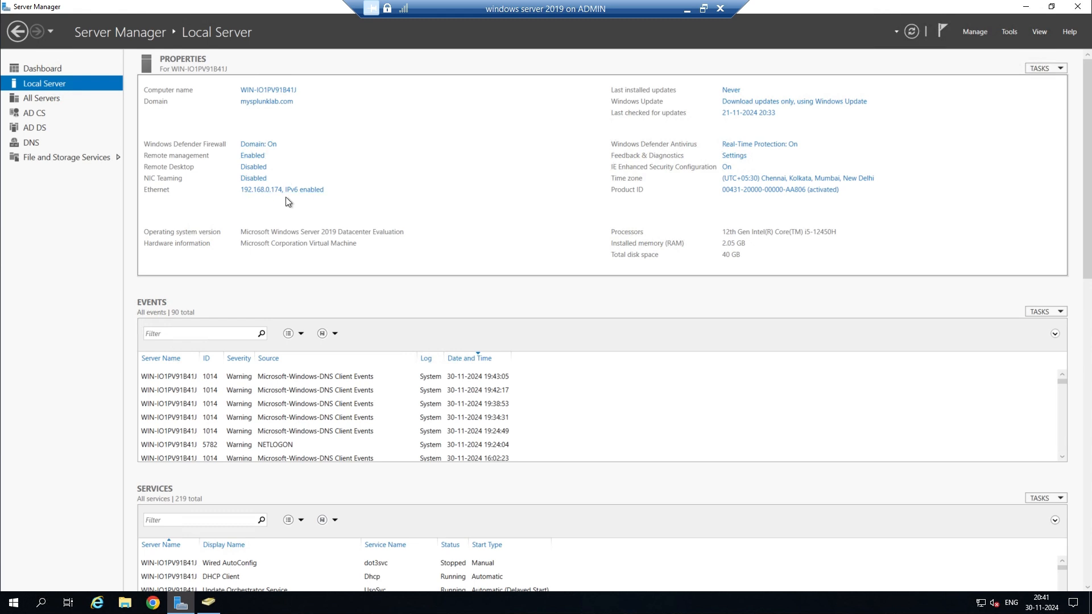
pyautogui.click(1009, 32)
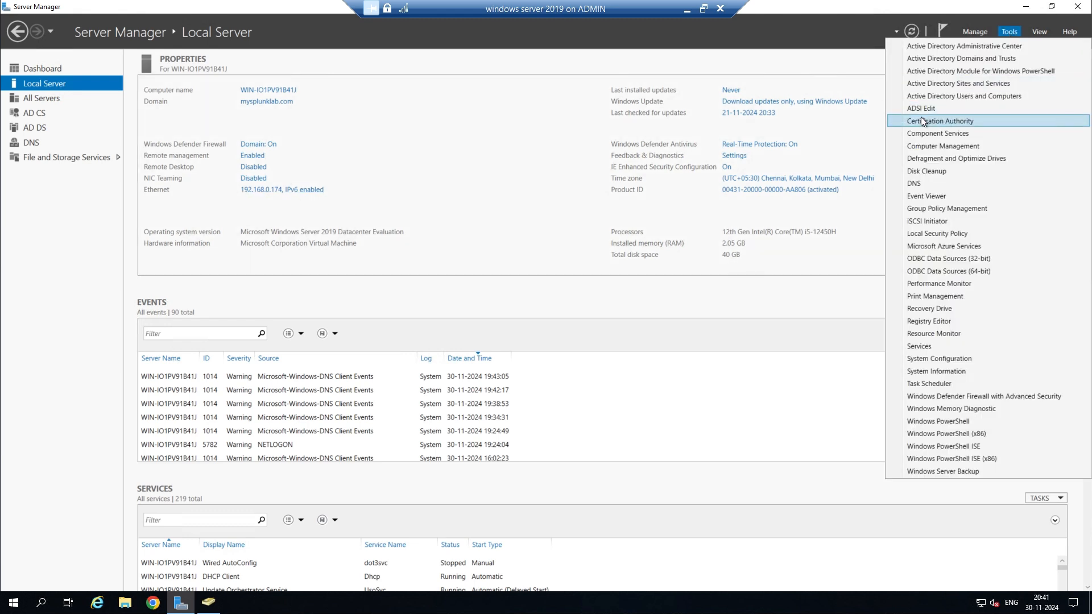
pyautogui.click(967, 98)
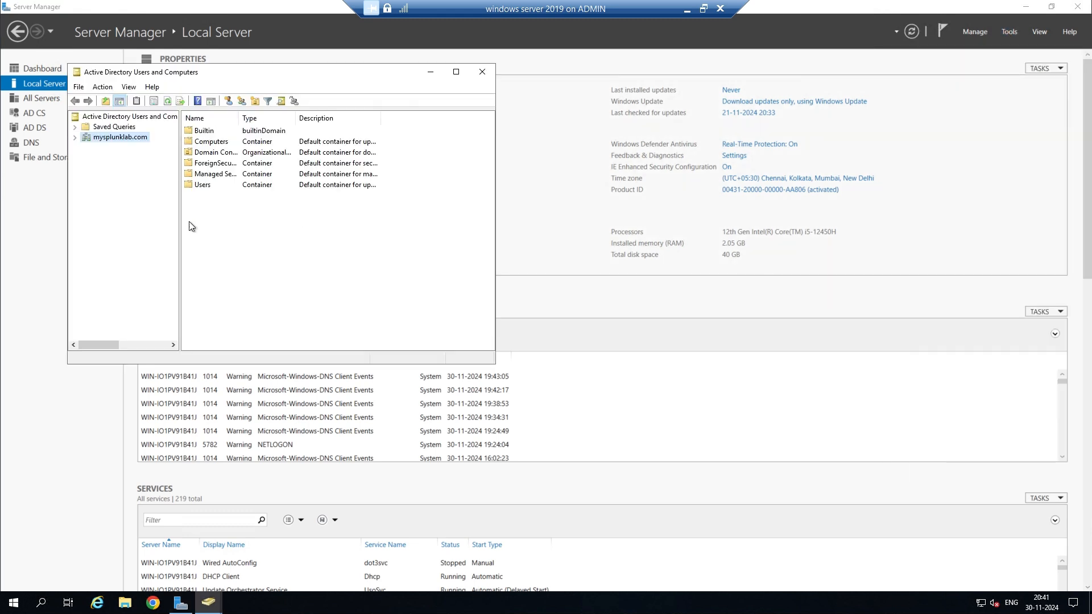
pyautogui.click(75, 137)
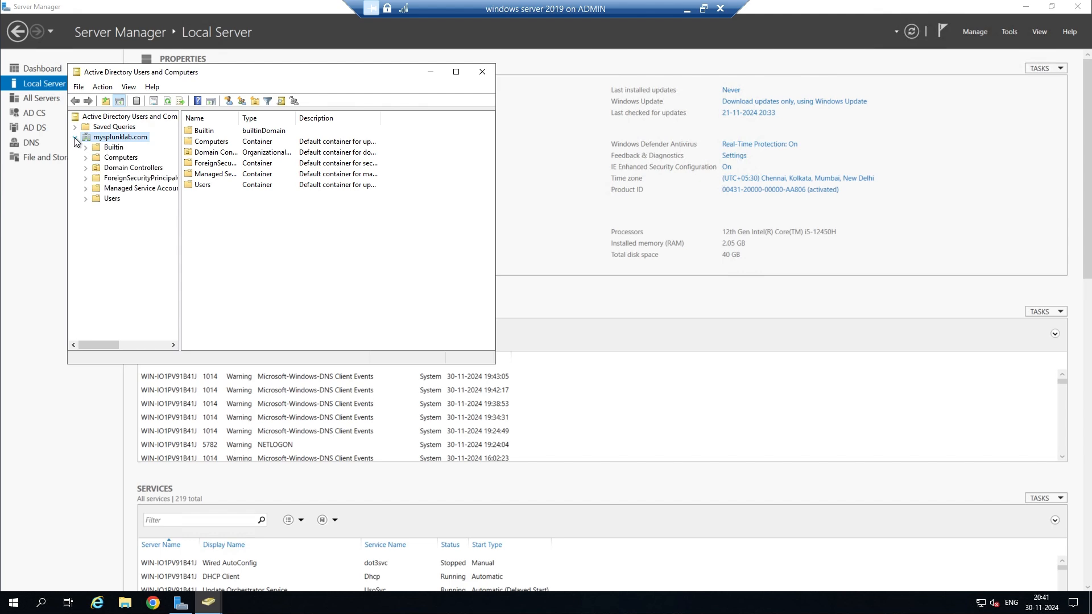
pyautogui.click(100, 199)
pyautogui.click(225, 132)
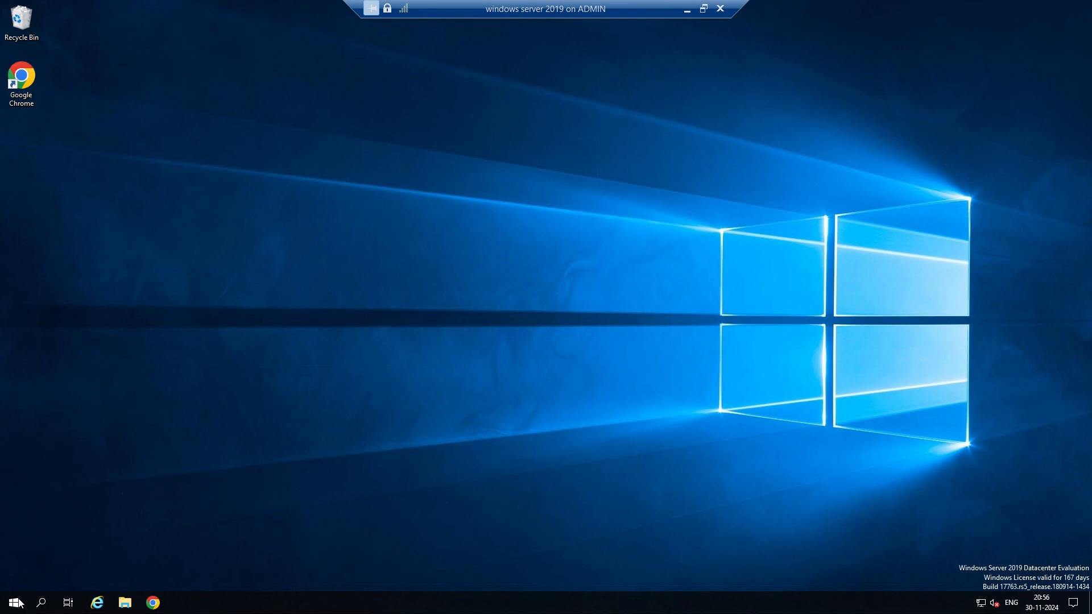
# Launch Server Manager from Start and open Active Directory Users and Computers maximized.
pyautogui.click(18, 603)
pyautogui.click(115, 343)
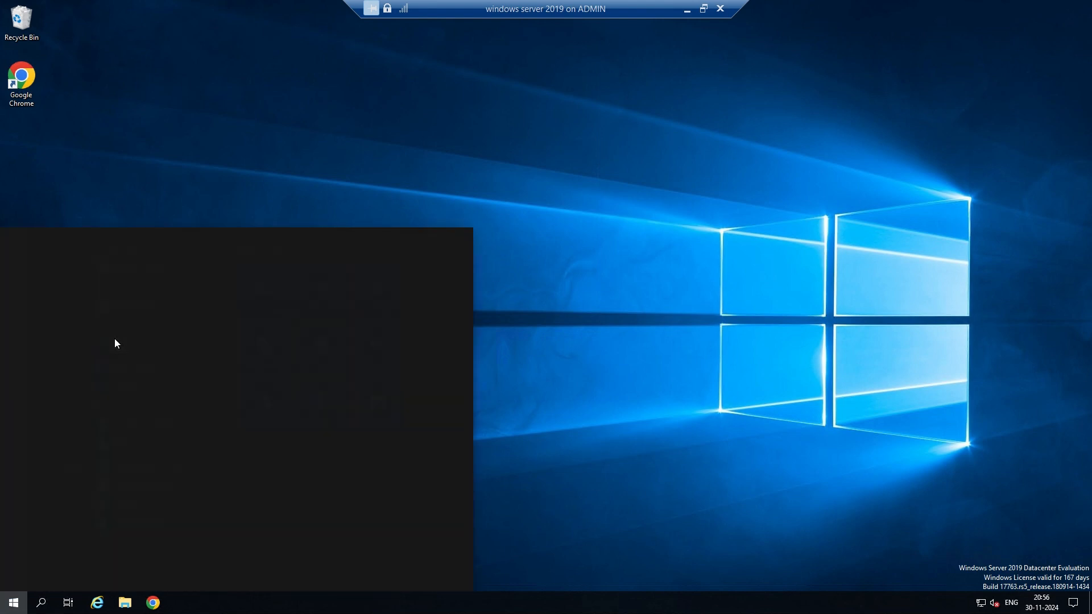
pyautogui.write('ser')
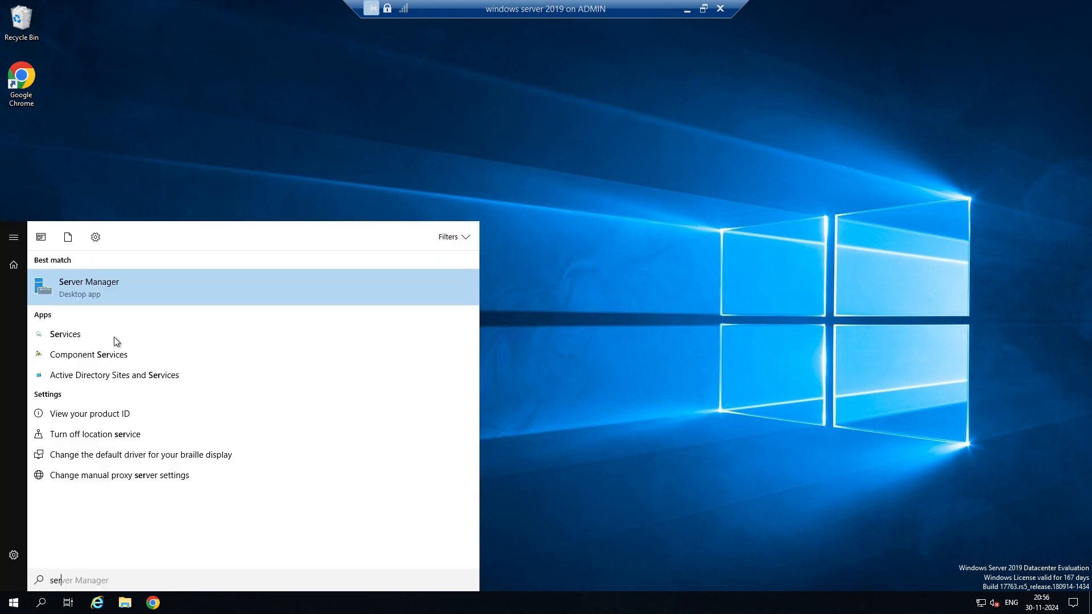
pyautogui.click(95, 285)
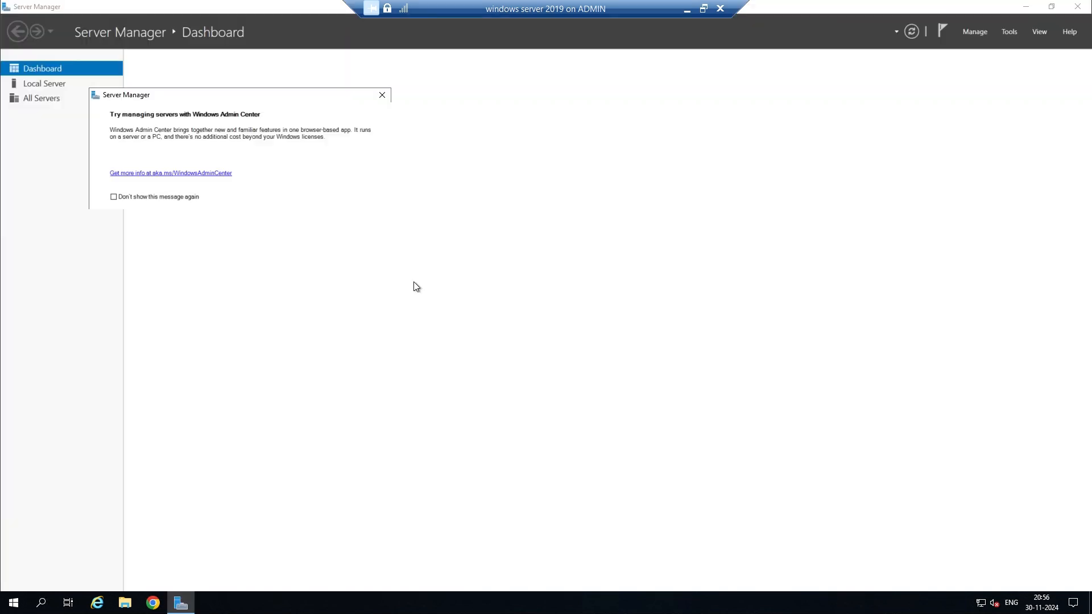
pyautogui.click(382, 95)
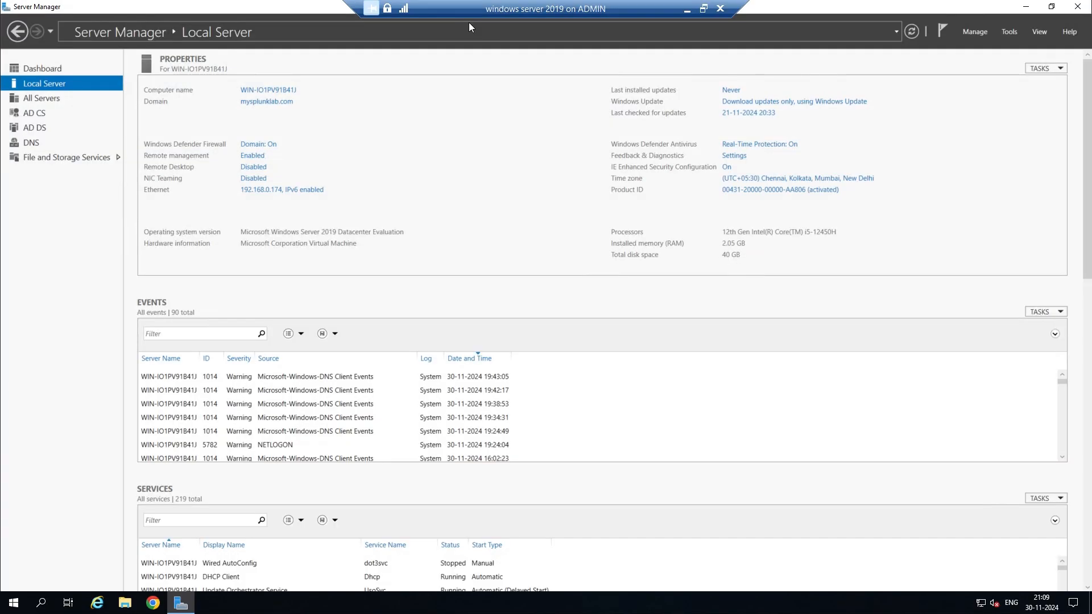
pyautogui.click(1013, 33)
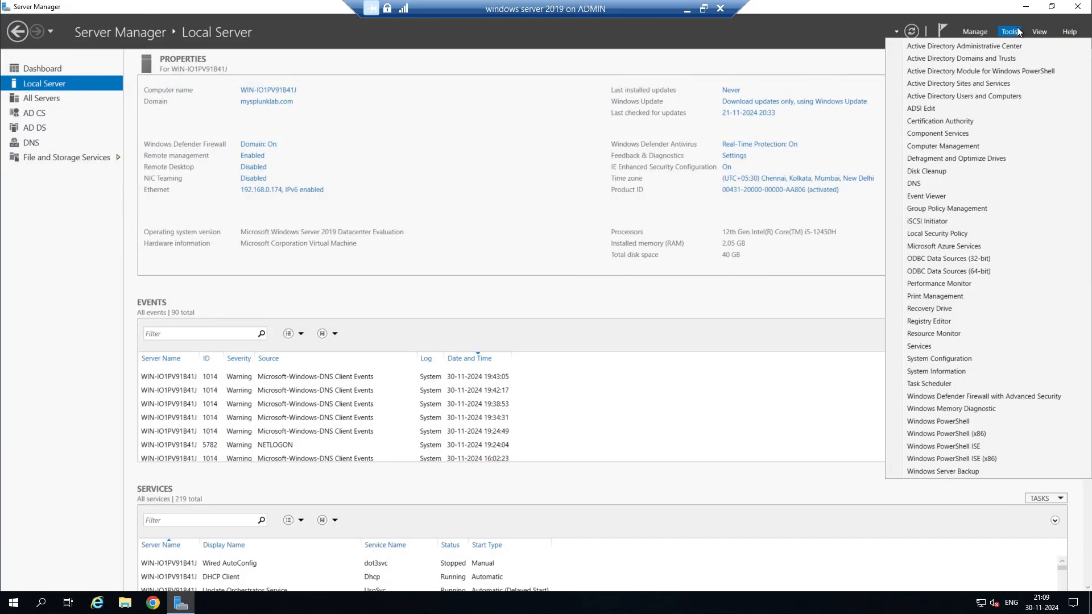
pyautogui.click(923, 98)
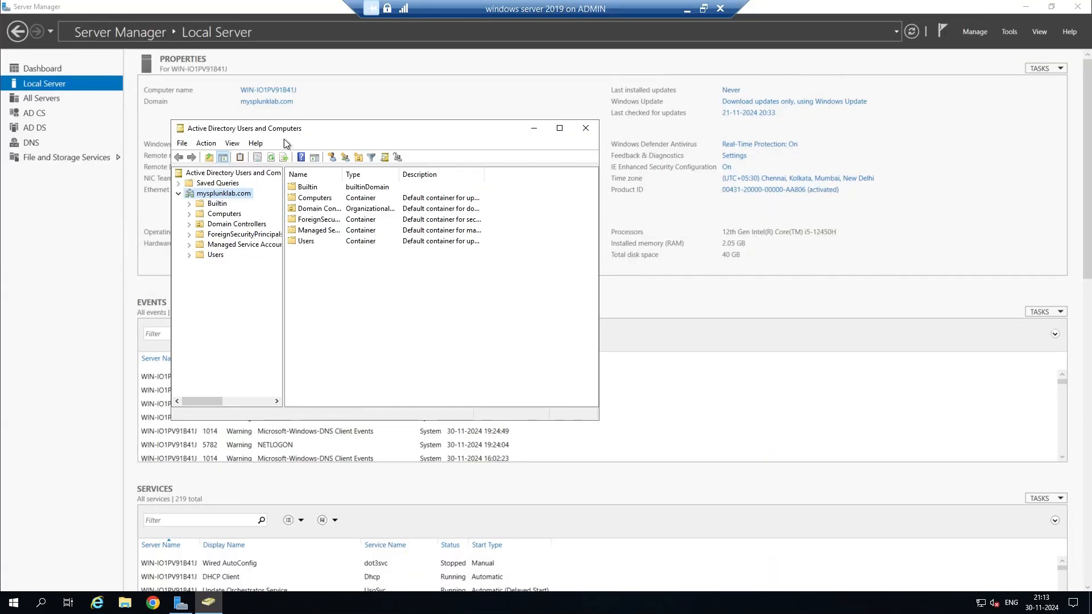
pyautogui.click(559, 133)
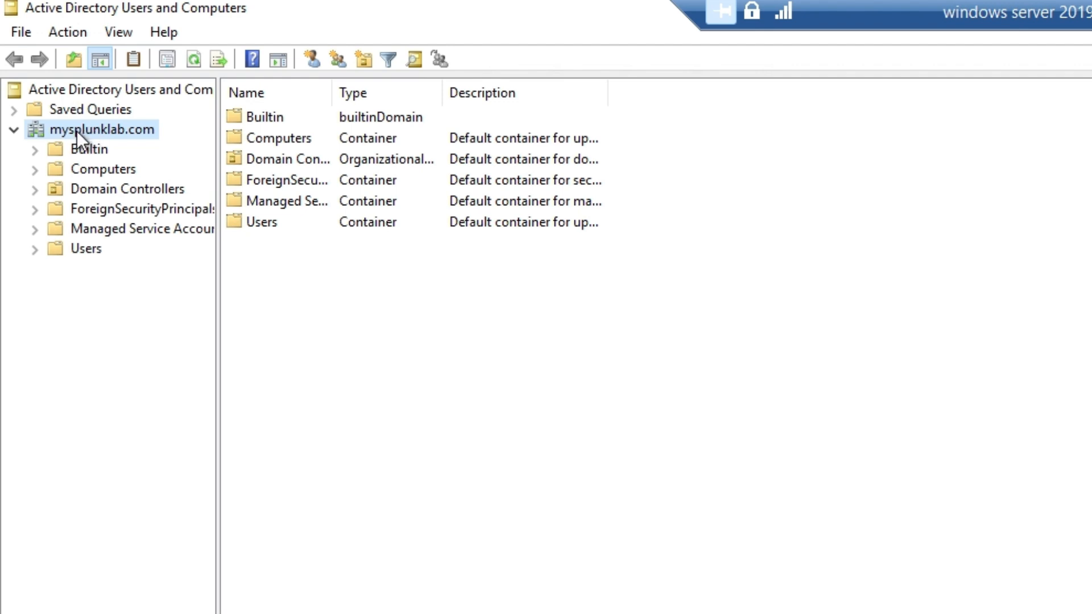
# Create an unprotected organizational unit named Splunk under mysplunklab.com.
pyautogui.rightClick(69, 131)
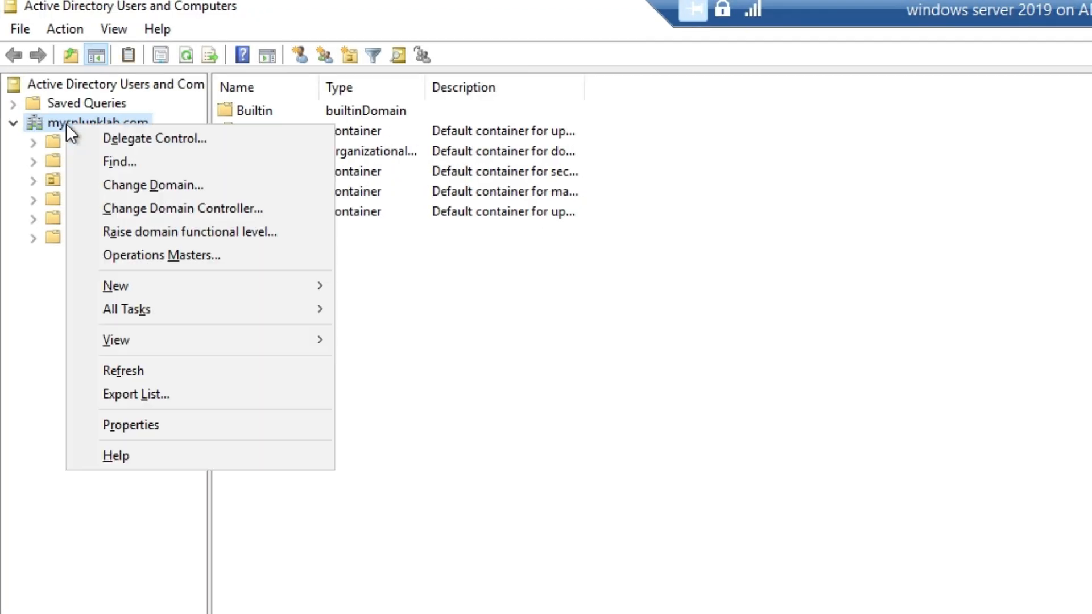
pyautogui.moveTo(206, 277)
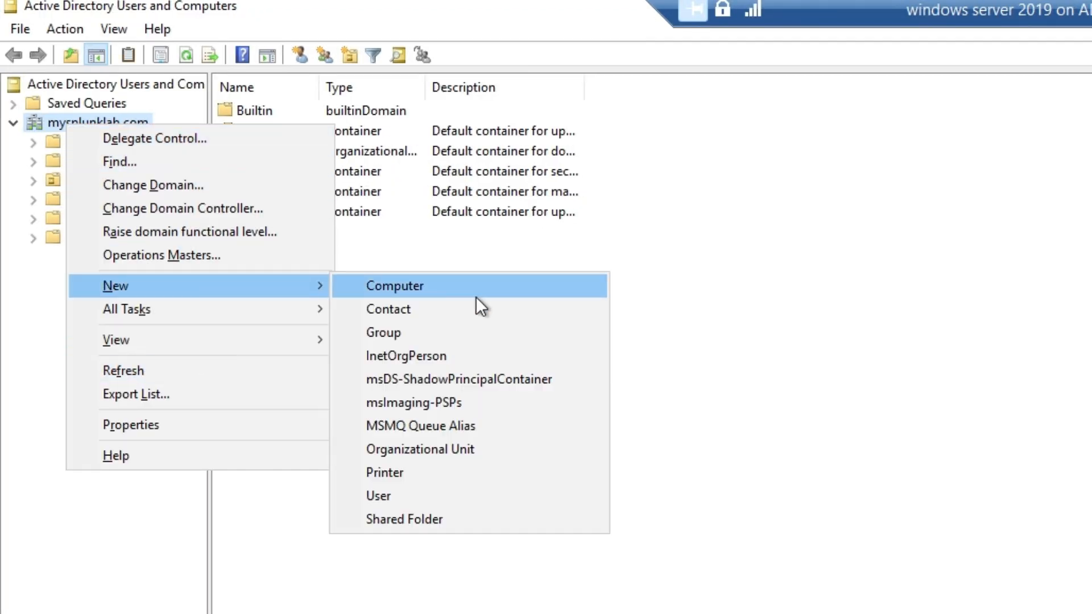
pyautogui.click(476, 455)
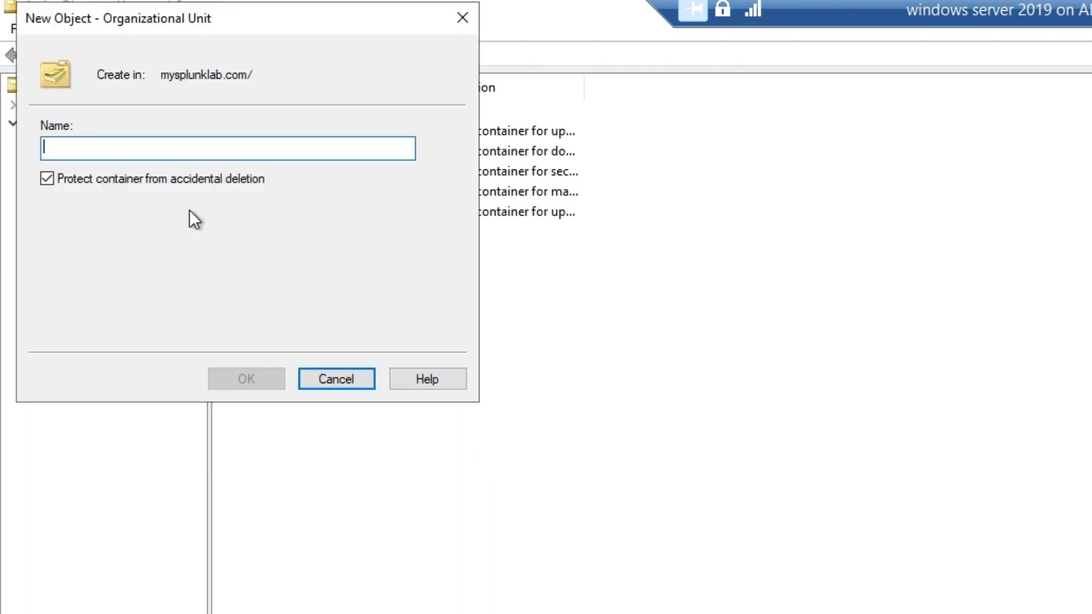
pyautogui.write('Splunk')
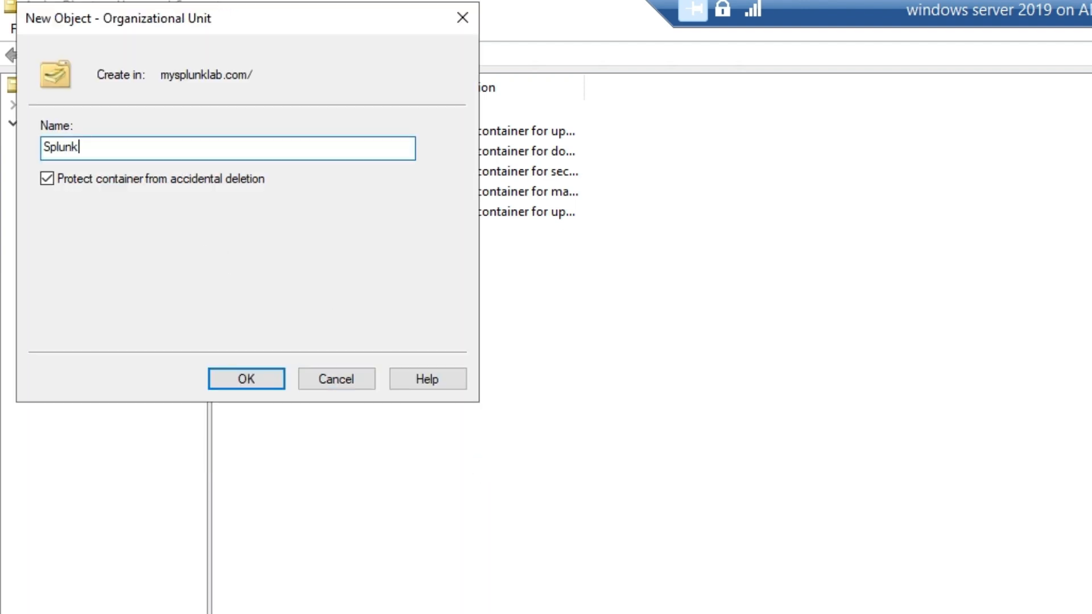
pyautogui.click(65, 181)
pyautogui.click(261, 378)
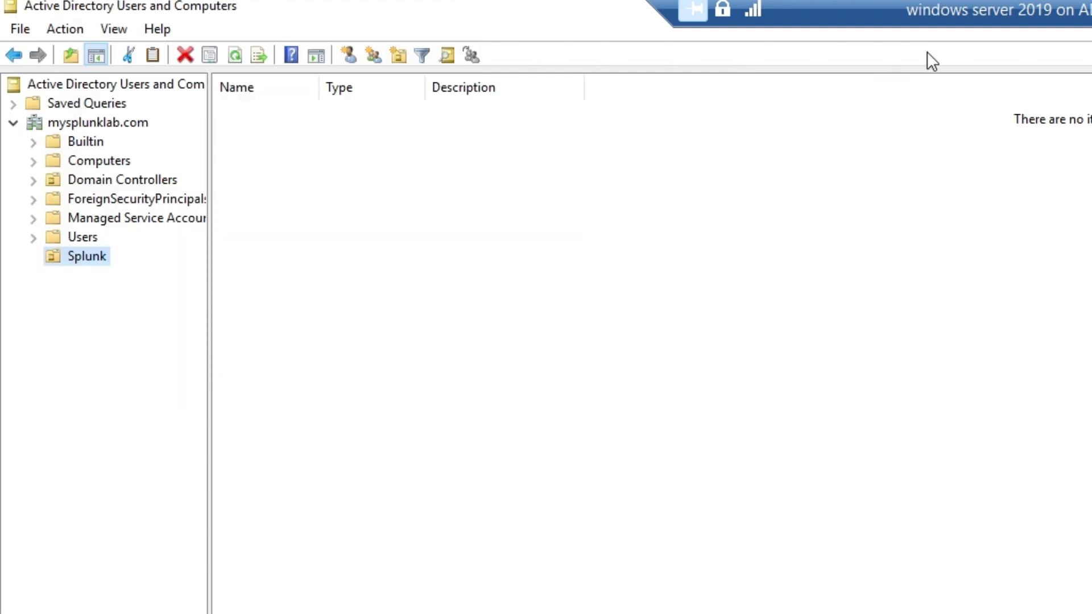
# Create an unprotected Users organizational unit inside Splunk.
pyautogui.rightClick(91, 255)
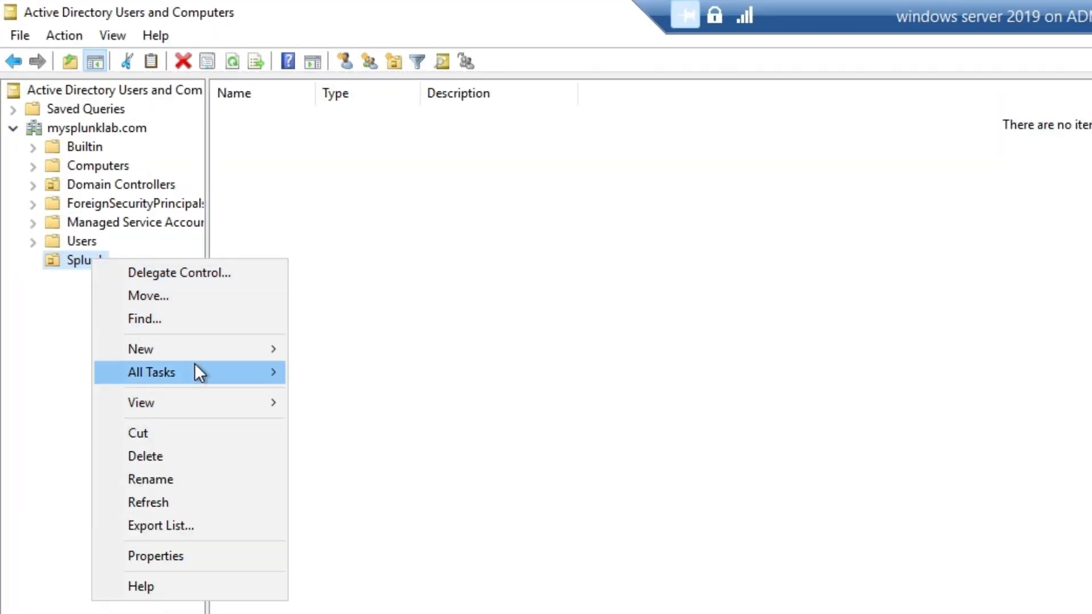
pyautogui.moveTo(206, 357)
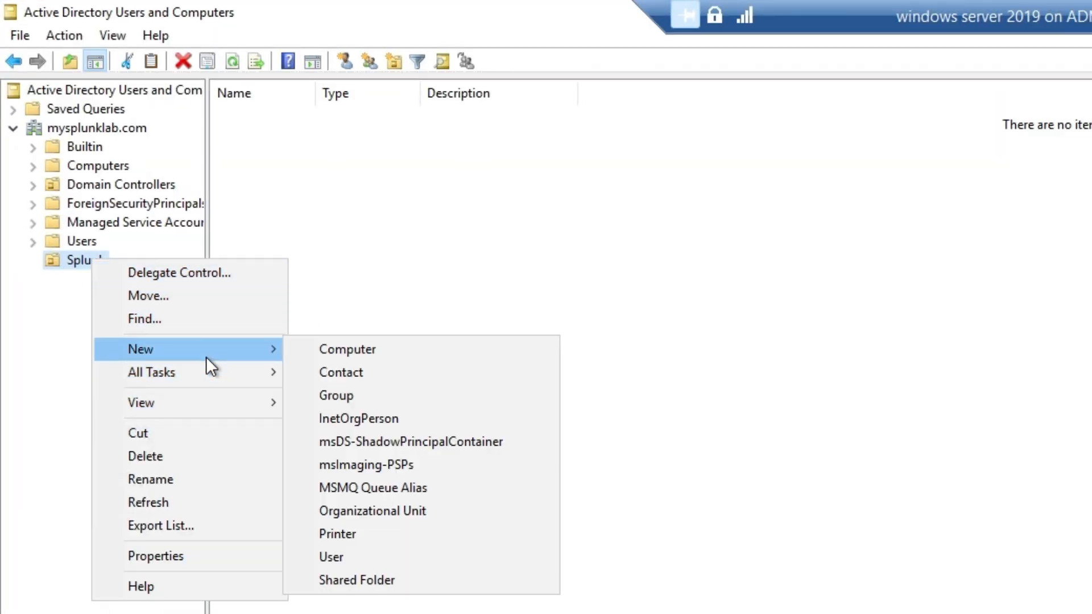
pyautogui.click(405, 512)
pyautogui.write('Users')
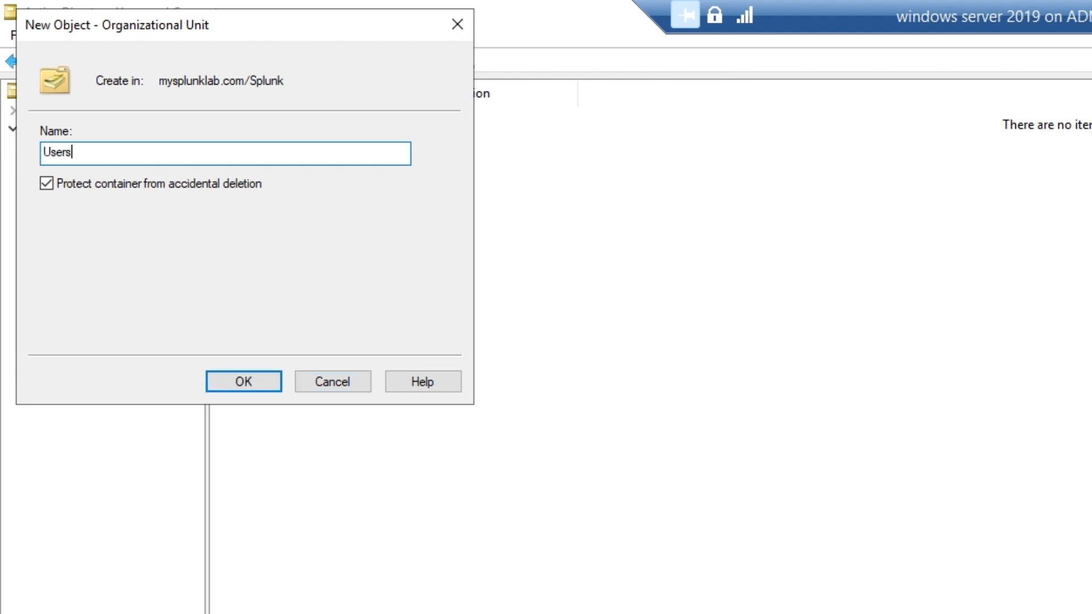
pyautogui.click(42, 187)
pyautogui.click(265, 380)
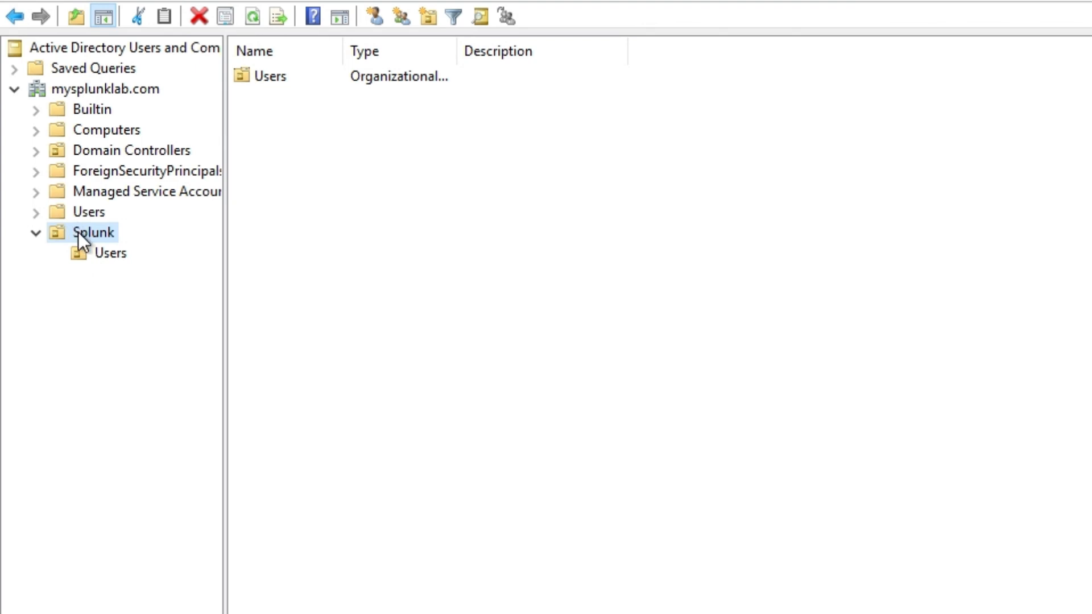
# Create an unprotected Groups organizational unit inside Splunk.
pyautogui.rightClick(77, 231)
pyautogui.moveTo(213, 334)
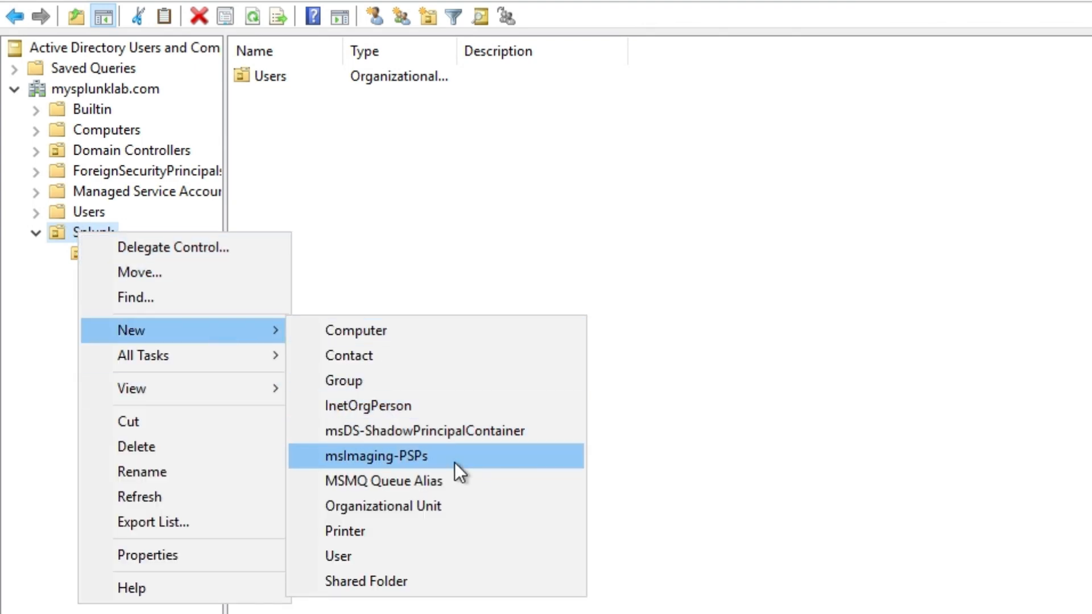
pyautogui.click(435, 507)
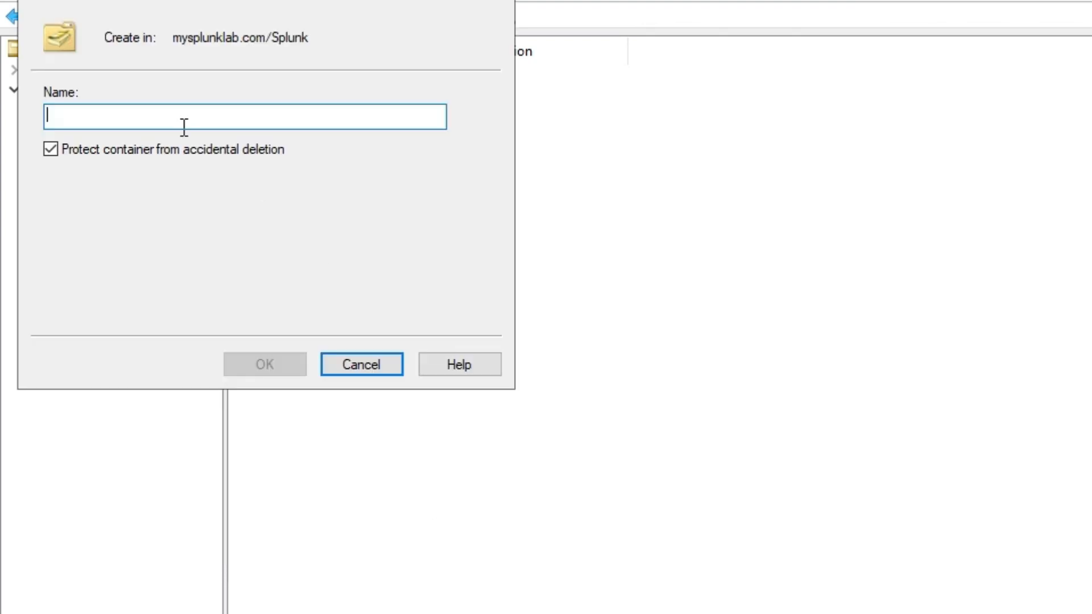
pyautogui.click(52, 153)
pyautogui.write('Groups')
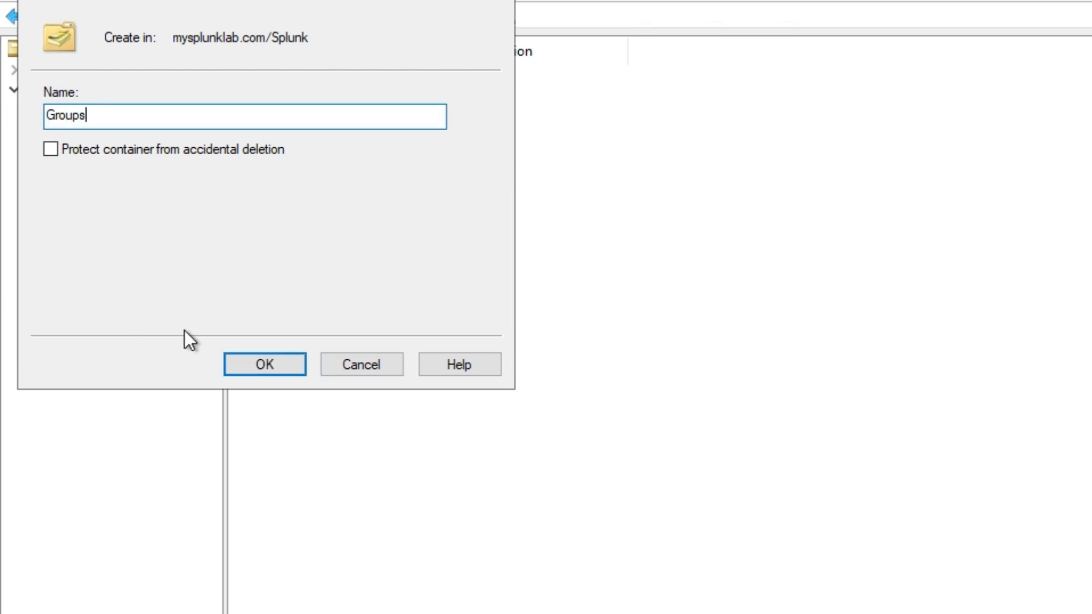
pyautogui.click(232, 357)
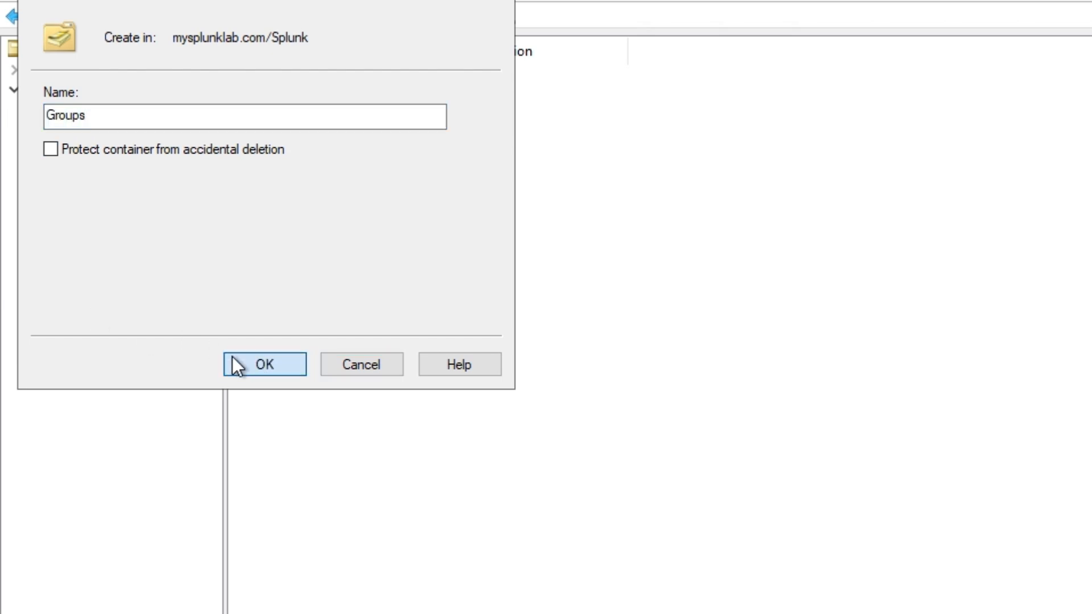
pyautogui.rightClick(109, 253)
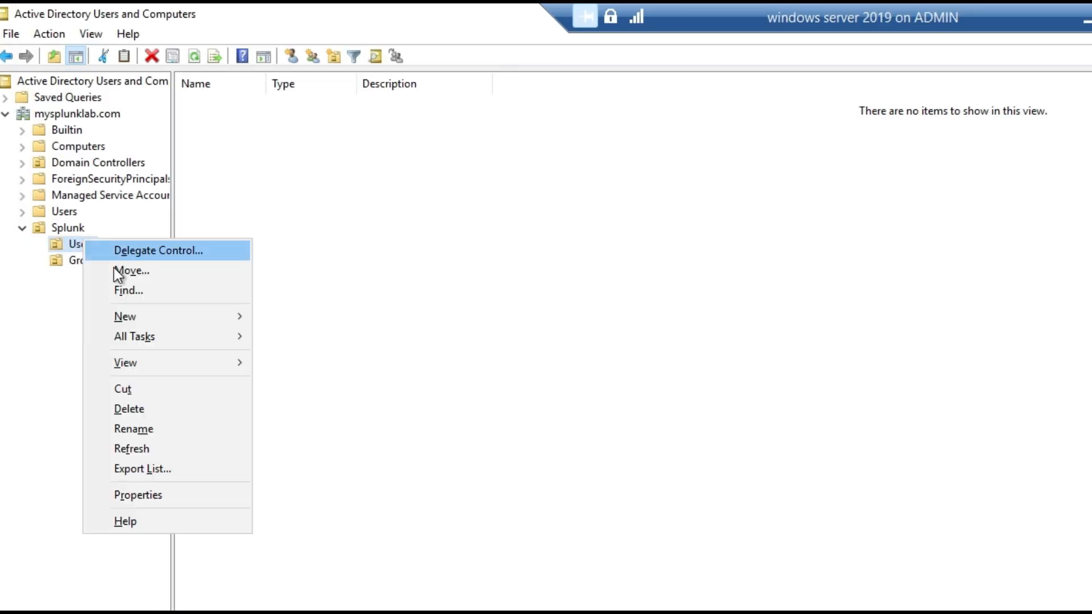
pyautogui.moveTo(168, 343)
pyautogui.click(363, 493)
pyautogui.write('test')
pyautogui.click(185, 146)
pyautogui.write('user1')
pyautogui.click(100, 231)
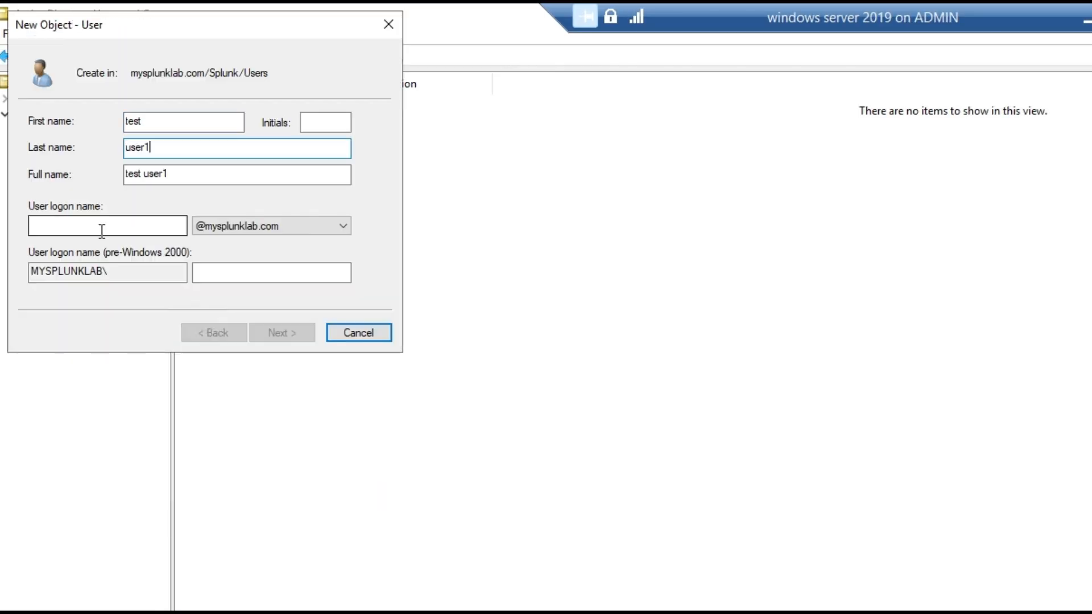
pyautogui.write('test.user1')
pyautogui.click(277, 335)
pyautogui.write('•••••••••••••••')
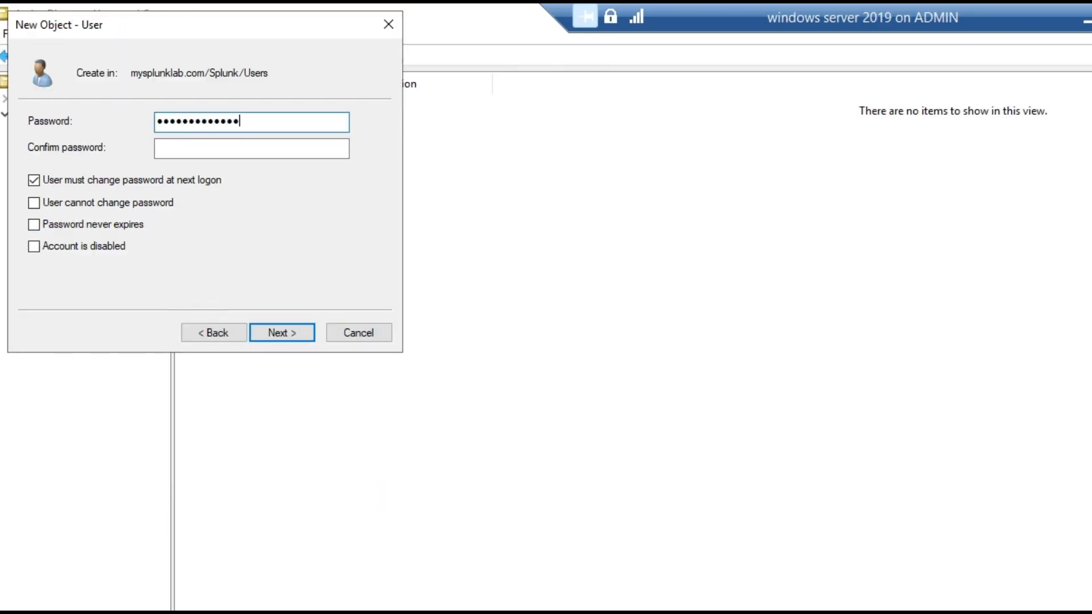
pyautogui.click(186, 146)
pyautogui.write('•••••••••••••••')
pyautogui.click(34, 180)
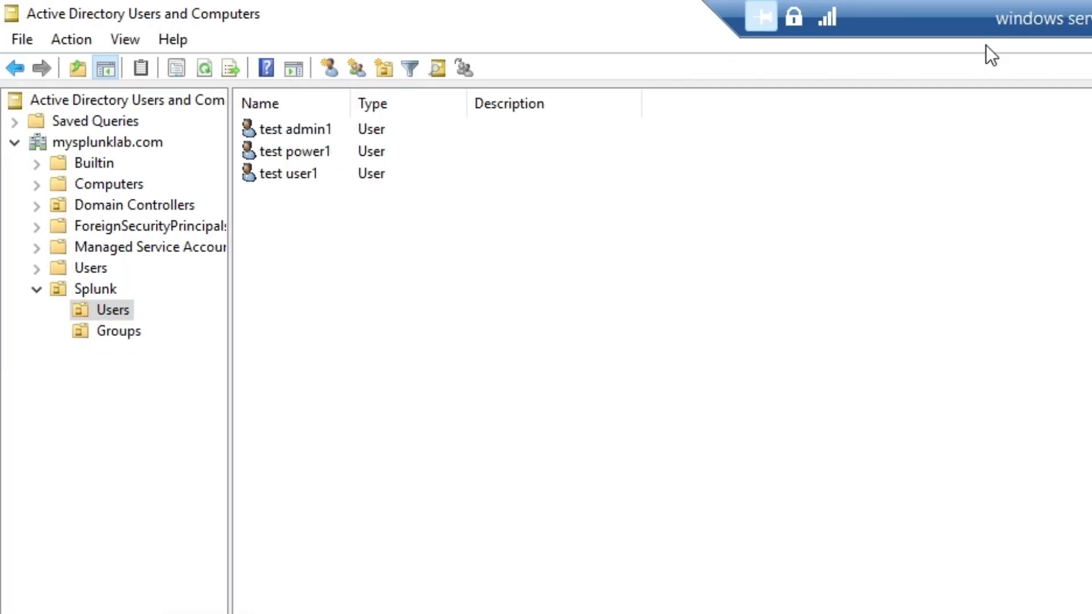
pyautogui.click(281, 135)
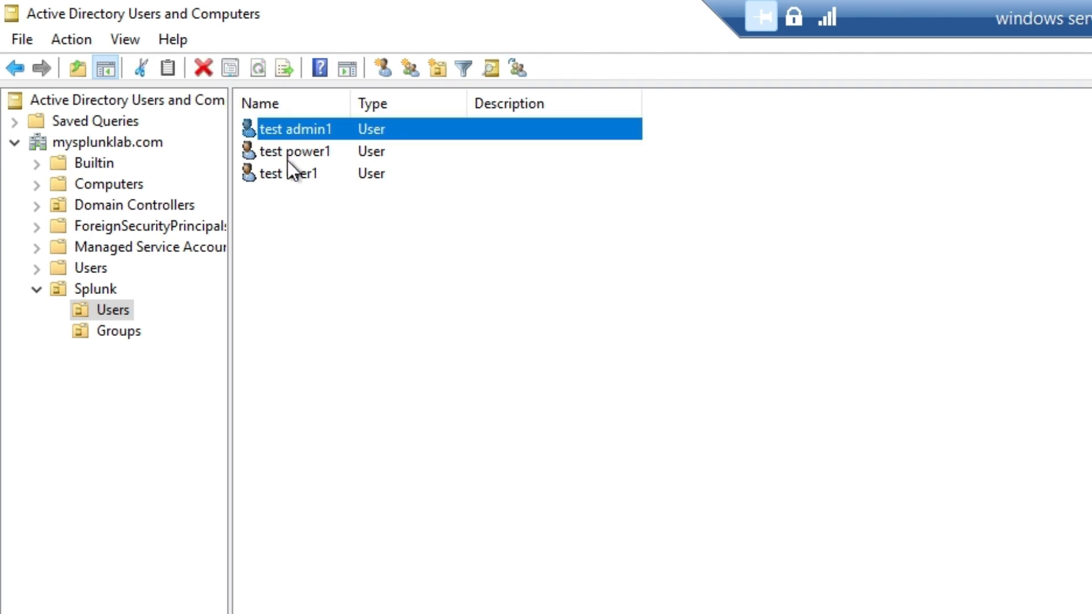
pyautogui.click(385, 152)
pyautogui.click(346, 132)
pyautogui.click(336, 150)
# Create a group named SplunkAdmins in the Splunk Groups OU.
pyautogui.rightClick(119, 336)
pyautogui.moveTo(277, 443)
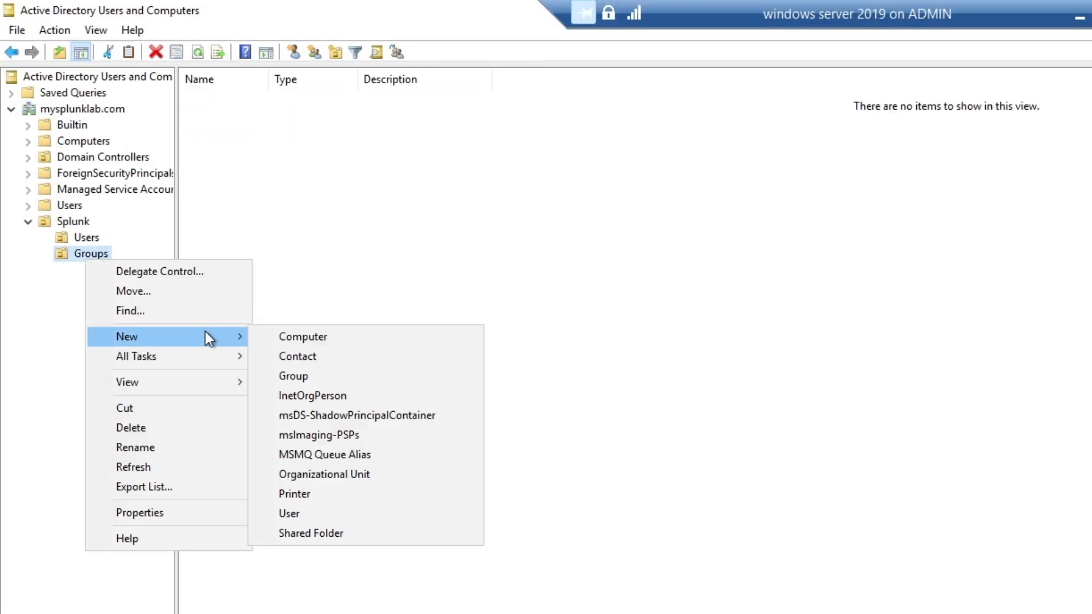
pyautogui.click(483, 496)
pyautogui.write('SplunkAdmins')
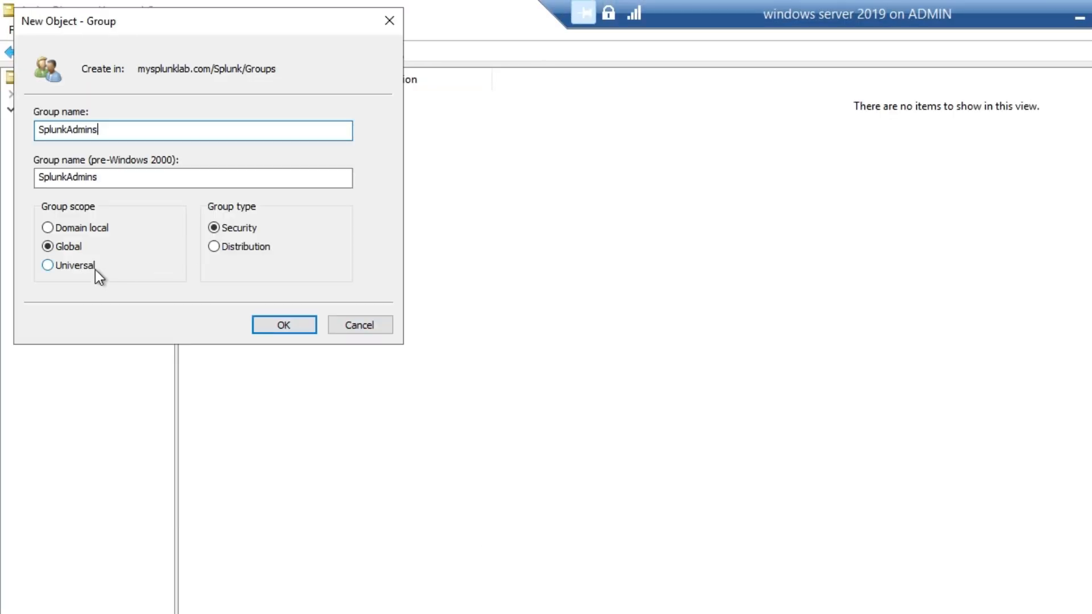
pyautogui.click(280, 327)
# Add test.admin1 as a member of SplunkAdmins and save.
pyautogui.rightClick(228, 99)
pyautogui.click(282, 267)
pyautogui.click(745, 265)
pyautogui.click(727, 559)
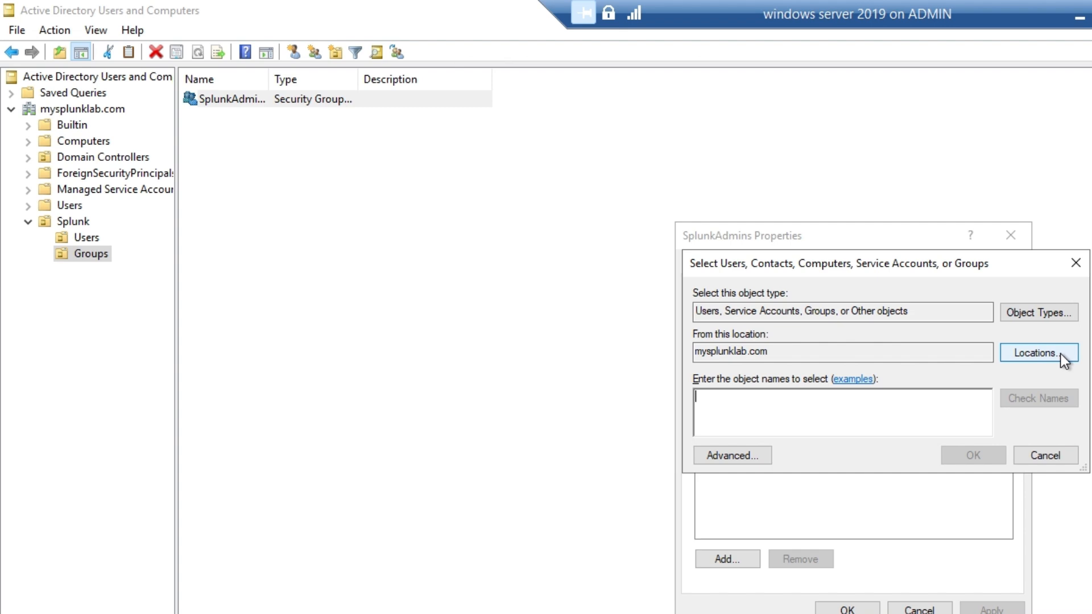
pyautogui.write('test.admin1')
pyautogui.click(1039, 398)
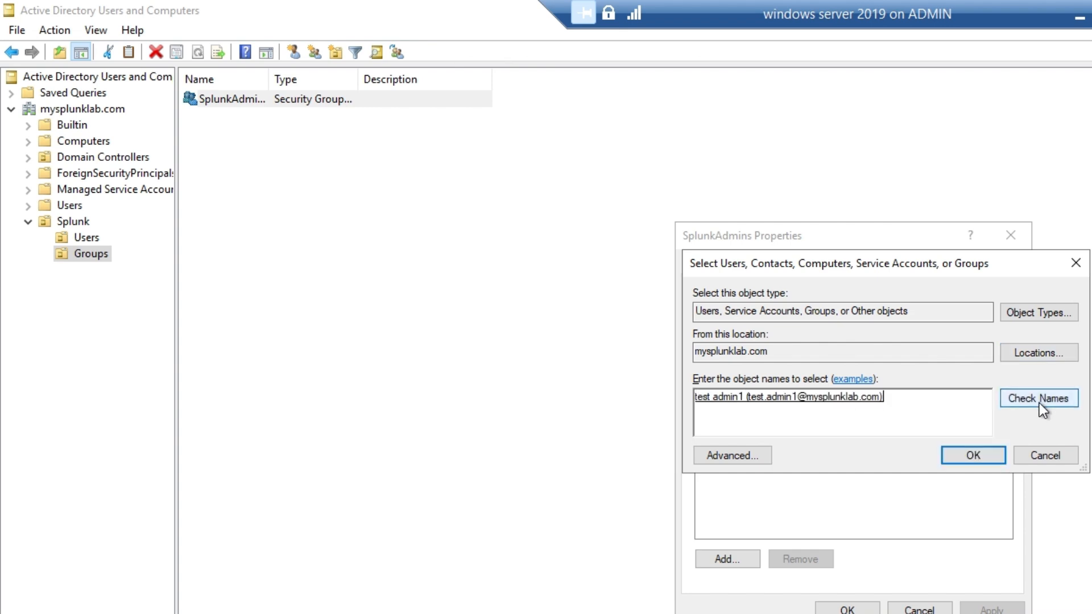
pyautogui.click(973, 455)
pyautogui.click(846, 610)
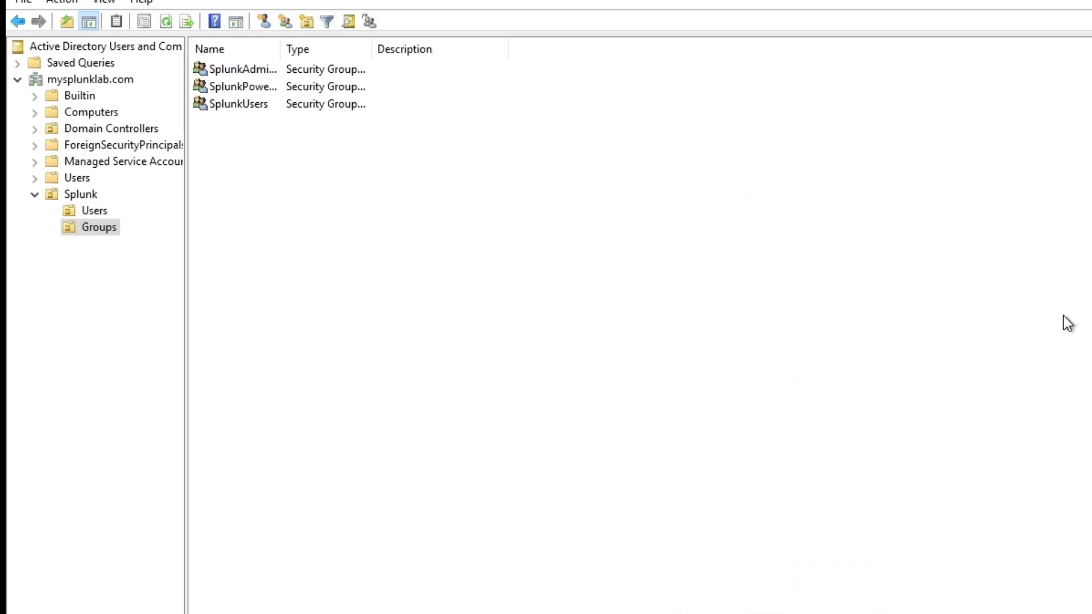
# Review the member lists of SplunkPowerUsers and SplunkUsers.
pyautogui.doubleClick(257, 90)
pyautogui.click(767, 244)
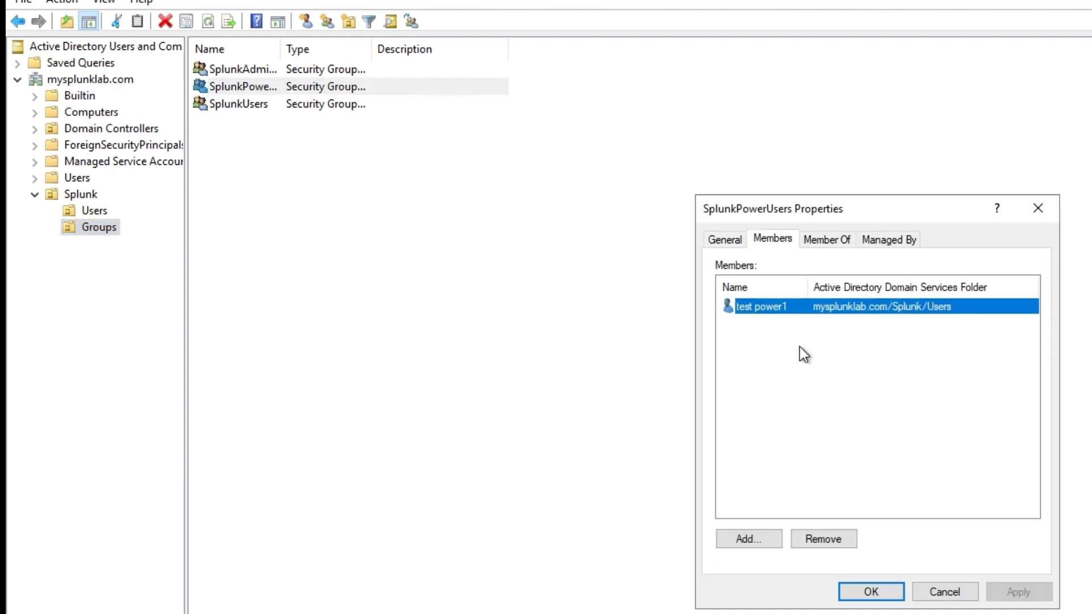
pyautogui.click(870, 592)
pyautogui.doubleClick(241, 105)
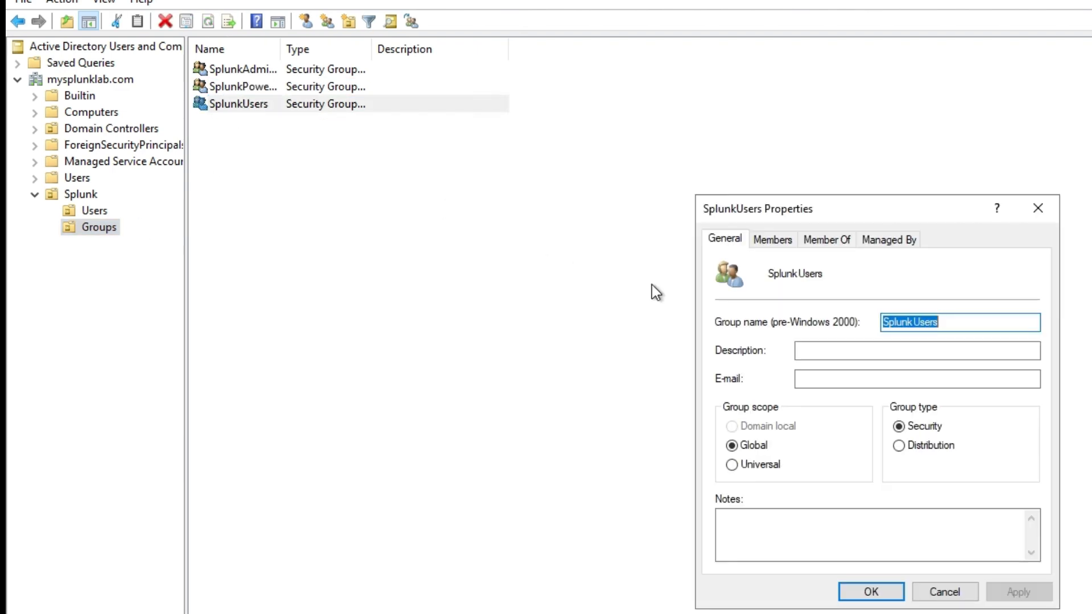
pyautogui.click(774, 240)
pyautogui.click(851, 595)
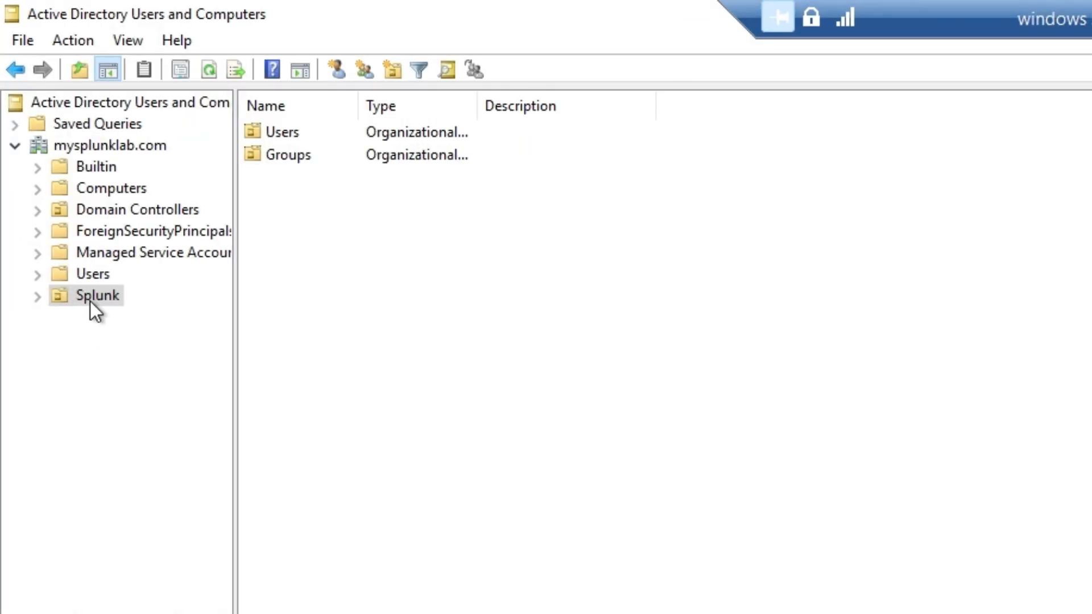
# Expand the Splunk OU and browse its Users and Groups contents.
pyautogui.click(91, 300)
pyautogui.click(37, 296)
pyautogui.click(103, 319)
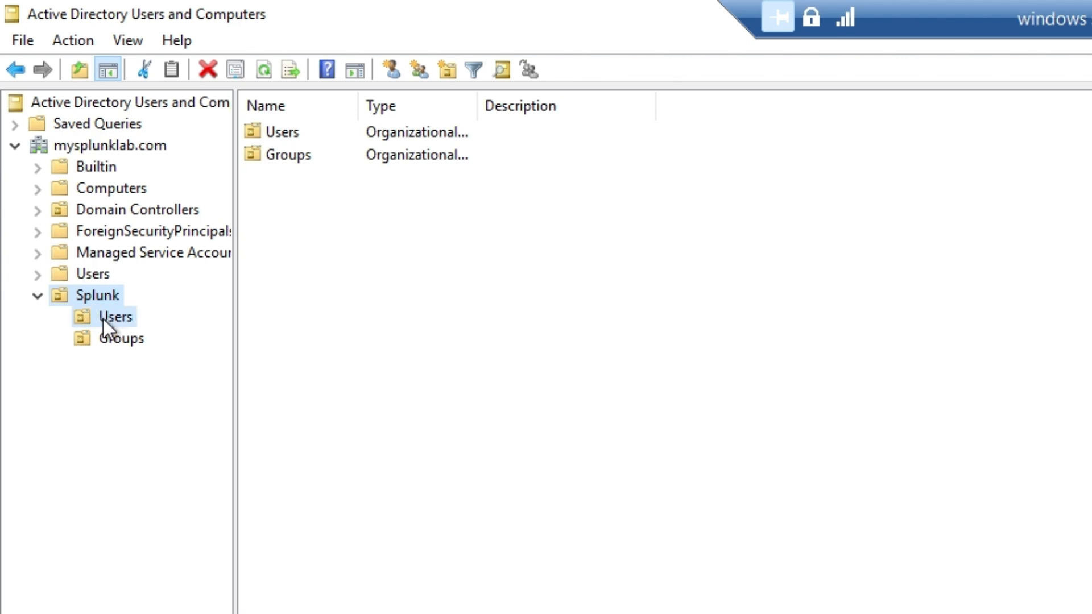
pyautogui.click(128, 343)
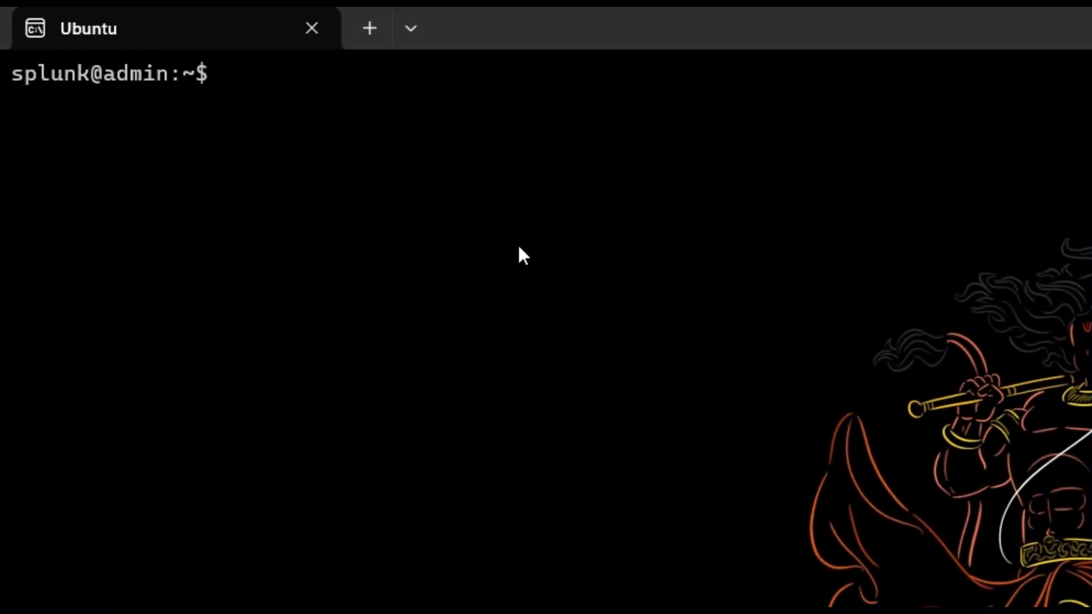
# Ping 192.168.0.174, stop it to see statistics, and clear the screen.
pyautogui.write('ing')
pyautogui.press('BackSpace')
pyautogui.press('BackSpace')
pyautogui.press('BackSpace')
pyautogui.press('BackSpace')
pyautogui.press('Up')
pyautogui.press('Up')
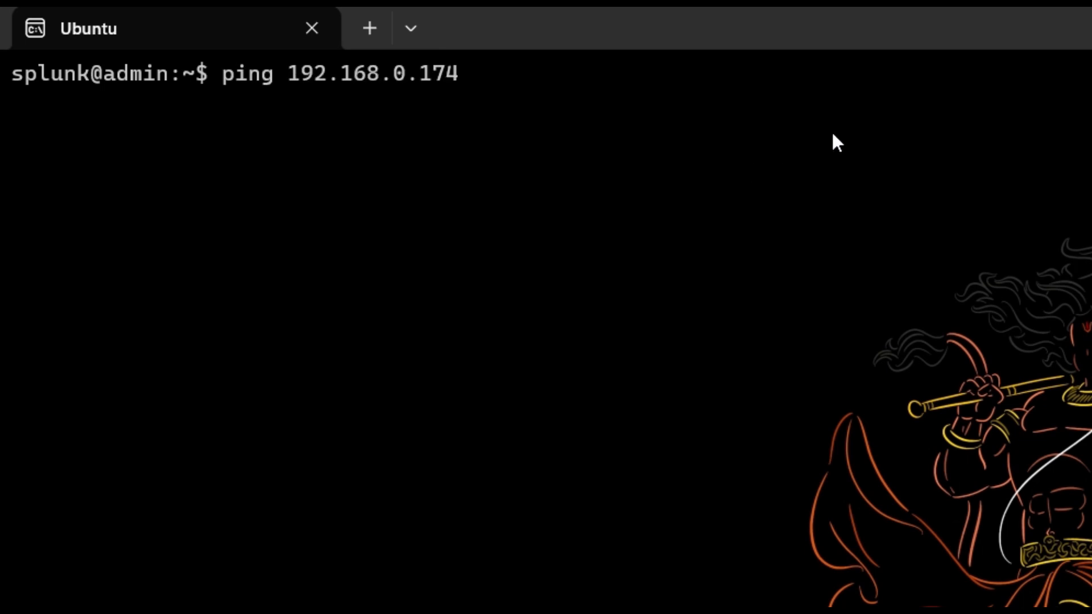
pyautogui.press('Return')
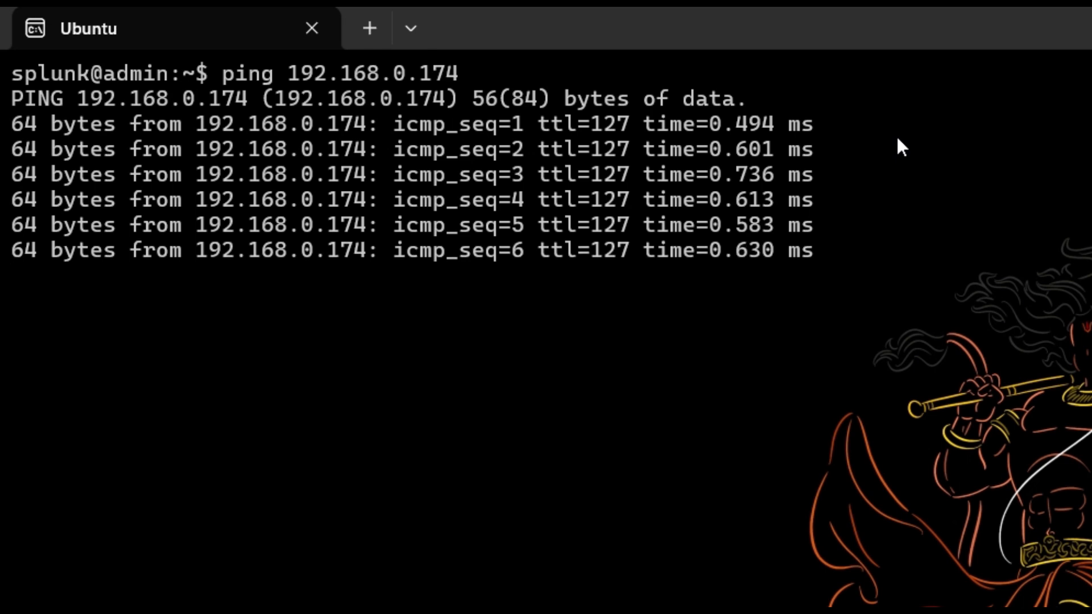
pyautogui.hotkey('ctrl', 'c')
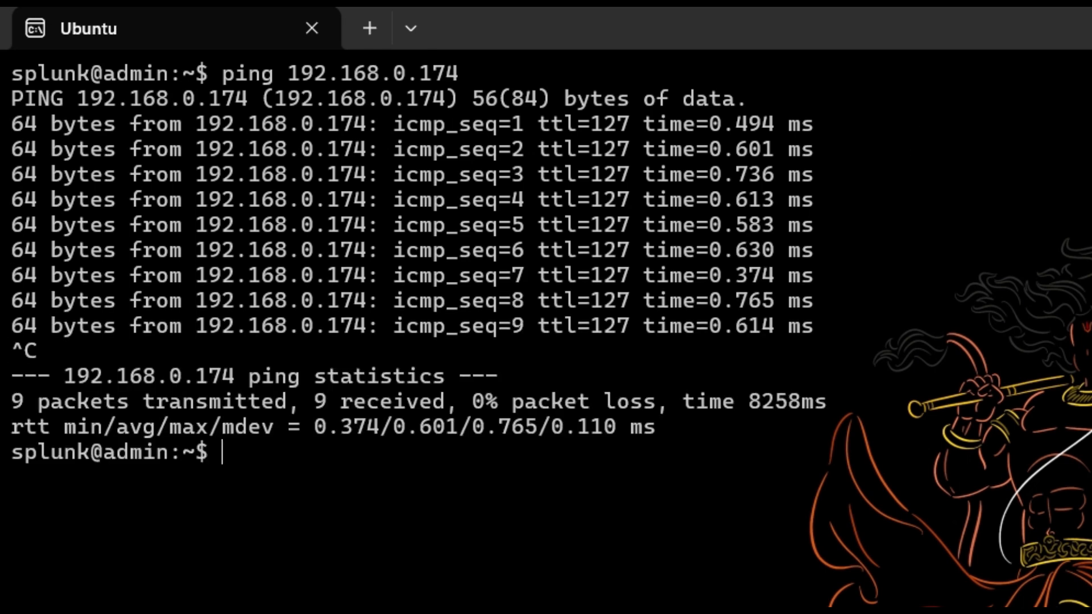
pyautogui.hotkey('ctrl', 'l')
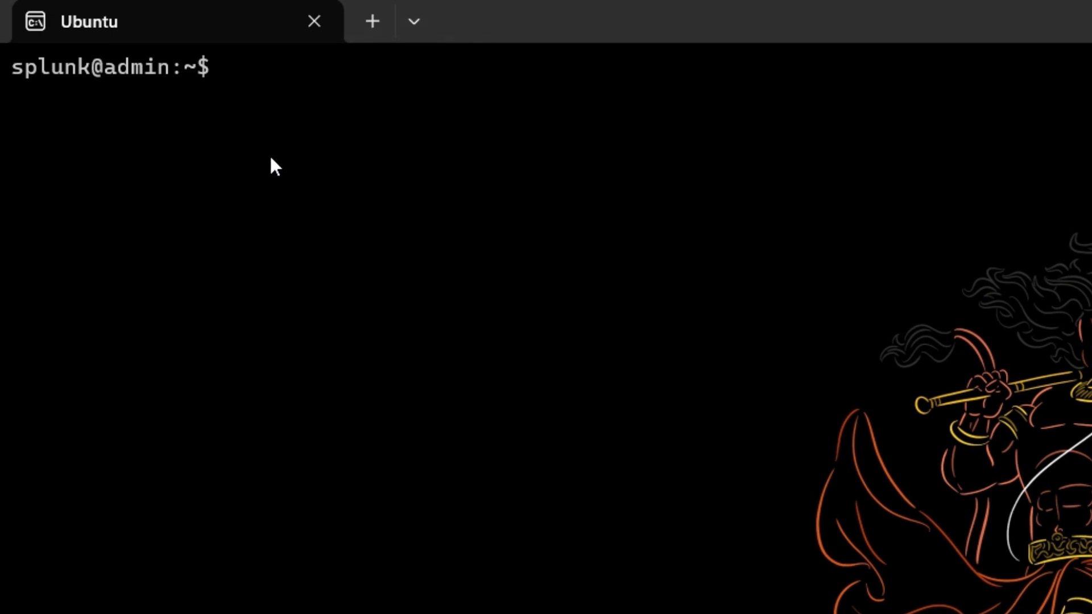
# Telnet to 192.168.0.174 on port 389, then close the connection.
pyautogui.press('Up')
pyautogui.press('Up')
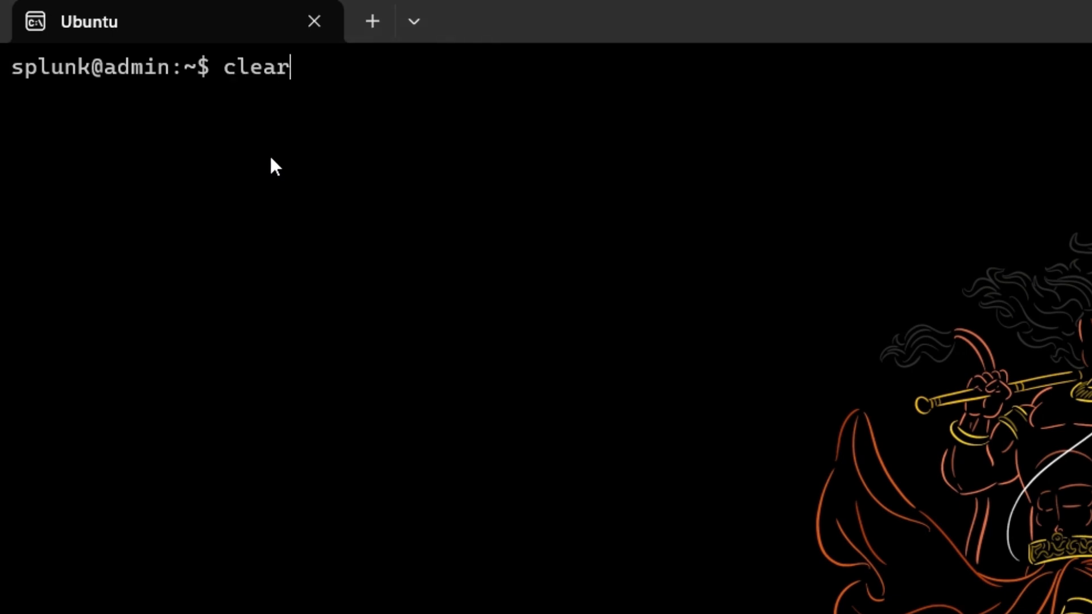
pyautogui.press('Return')
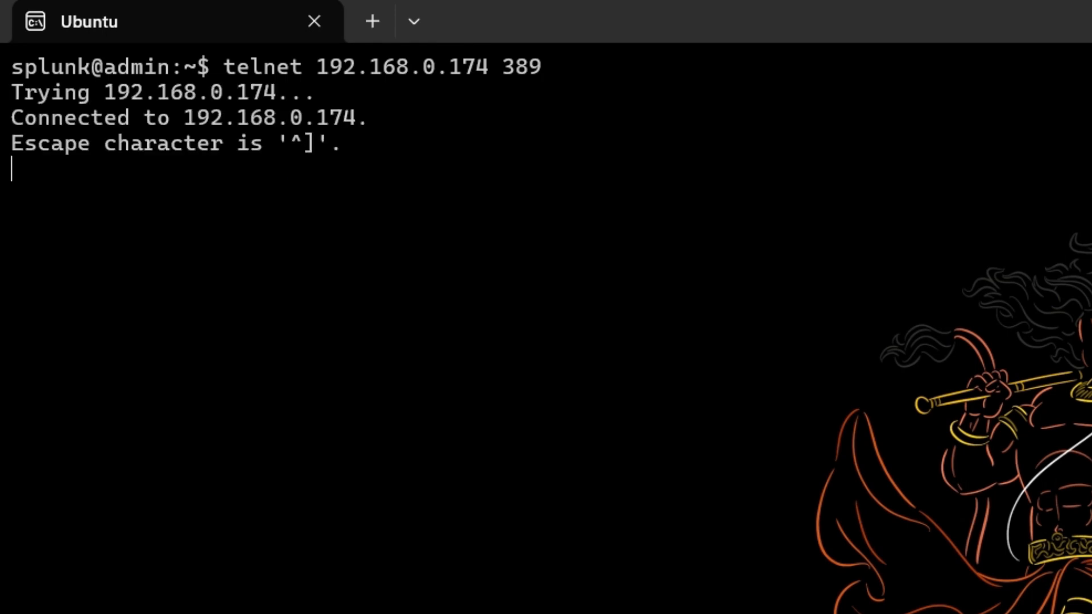
pyautogui.write('^]')
pyautogui.press('Return')
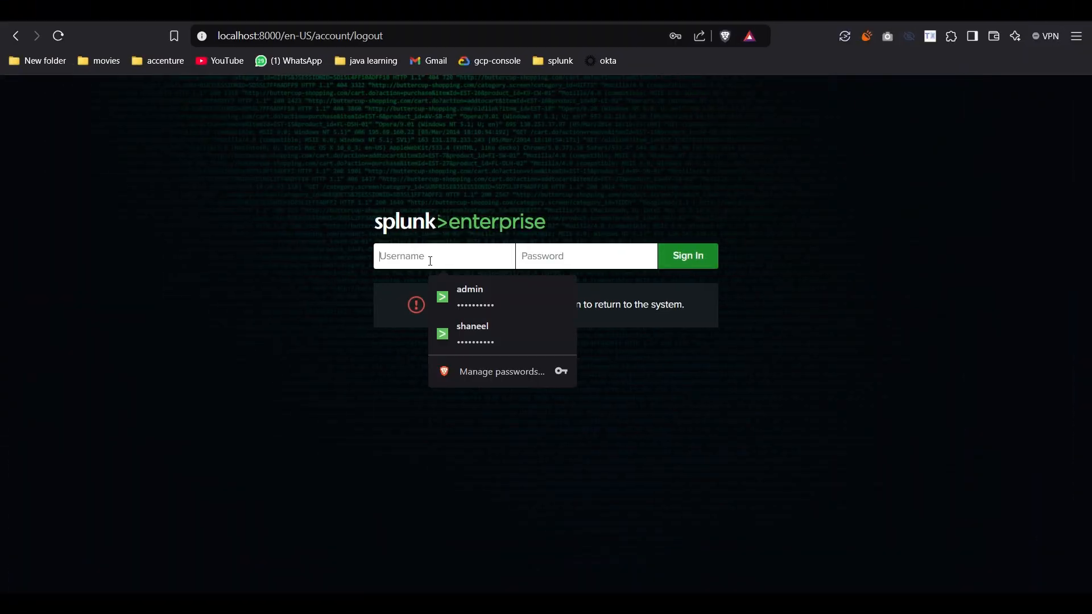
# Sign in to Splunk and choose LDAP under Authentication methods.
pyautogui.click(469, 296)
pyautogui.click(670, 263)
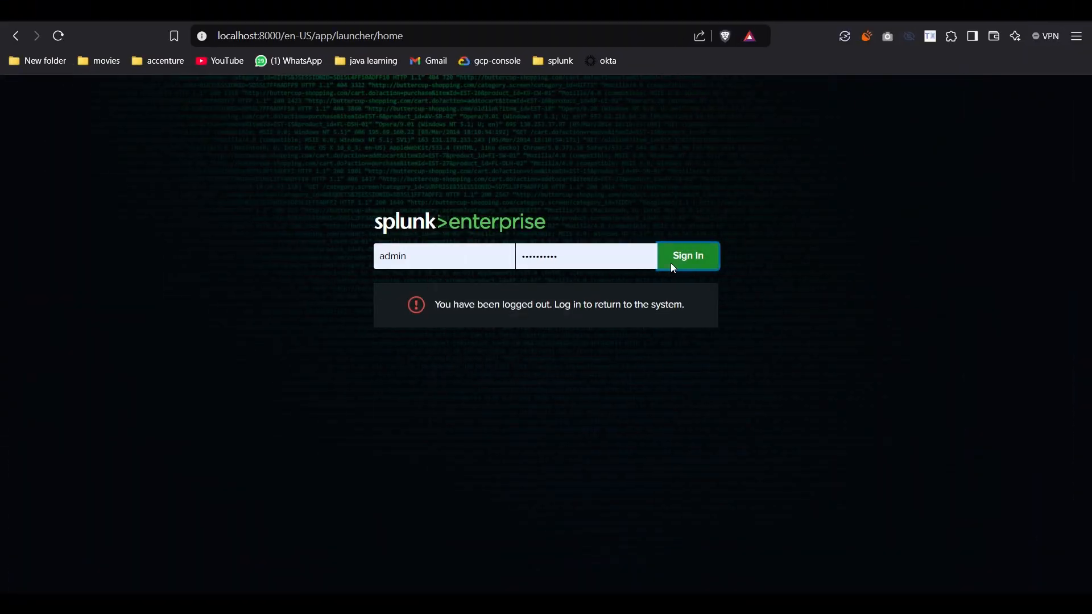
pyautogui.click(833, 86)
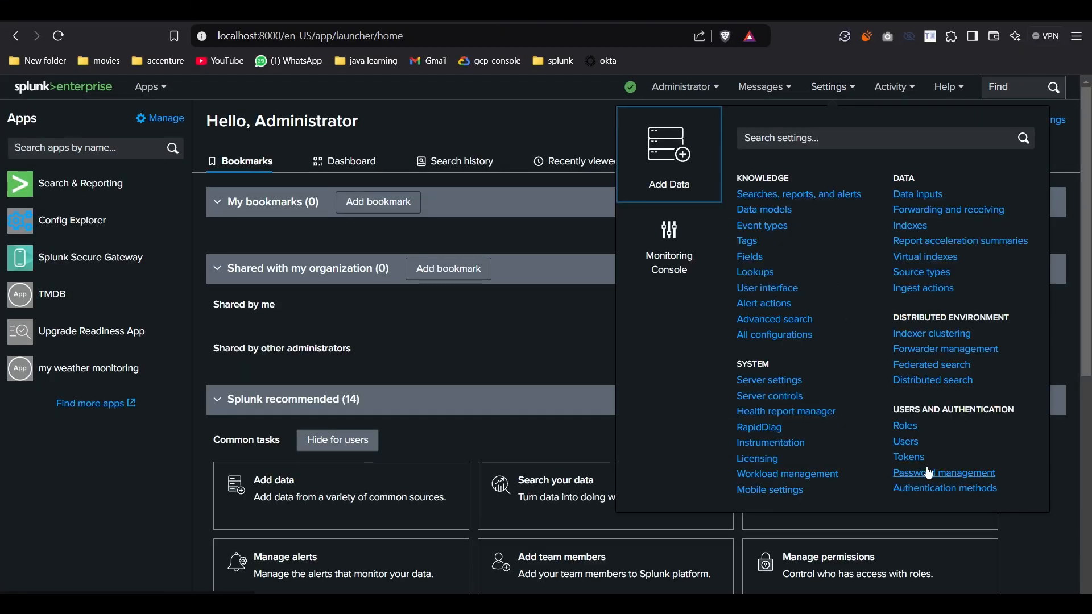
pyautogui.click(921, 487)
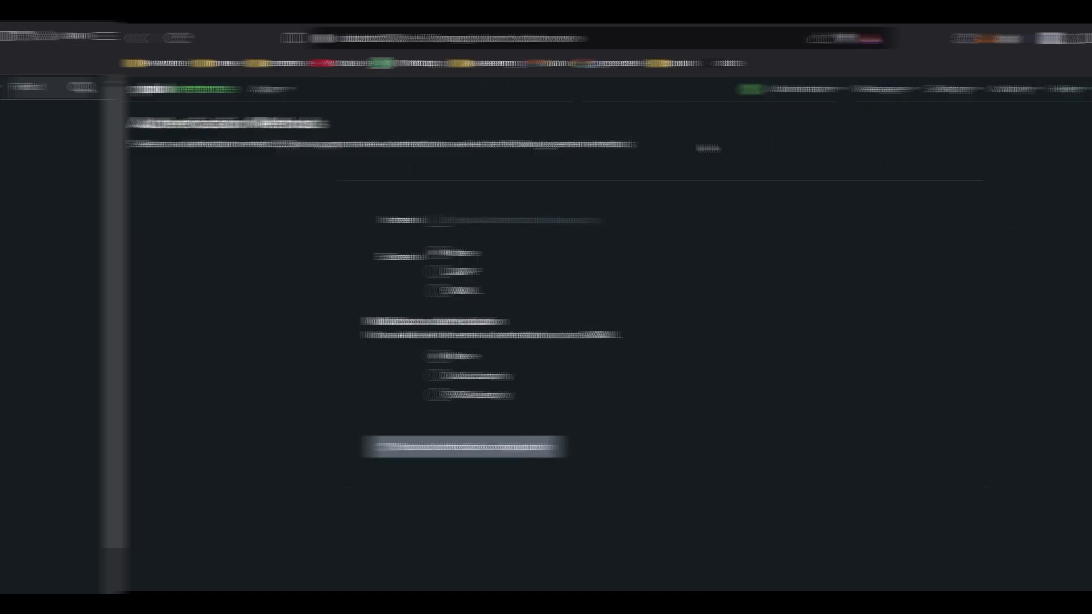
pyautogui.click(319, 272)
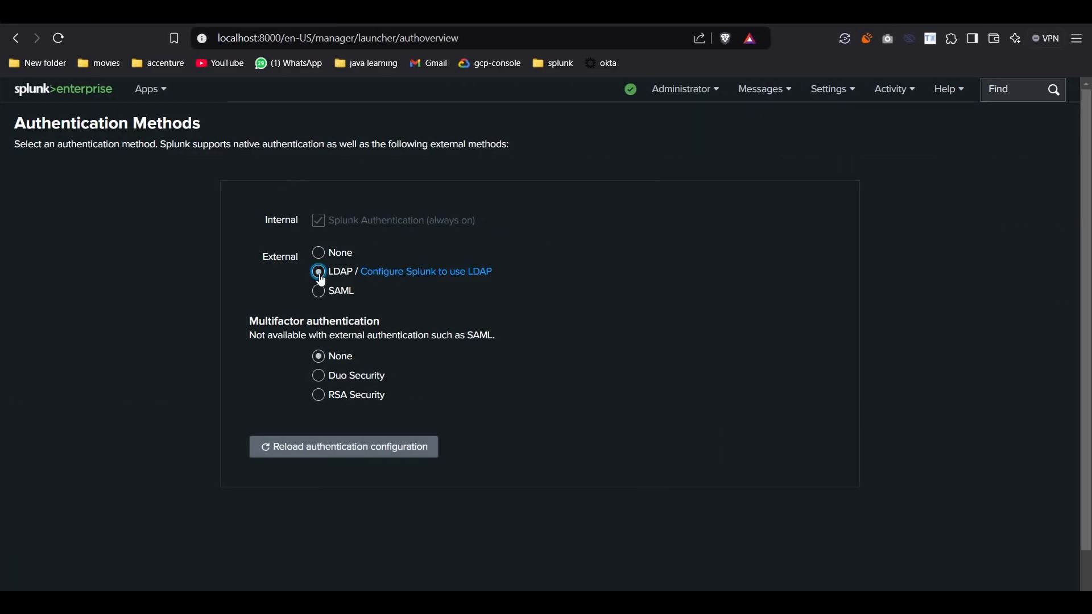
# Start a new LDAP strategy named ldap_server_1 with host 192.168.0.174 and port 389.
pyautogui.click(462, 276)
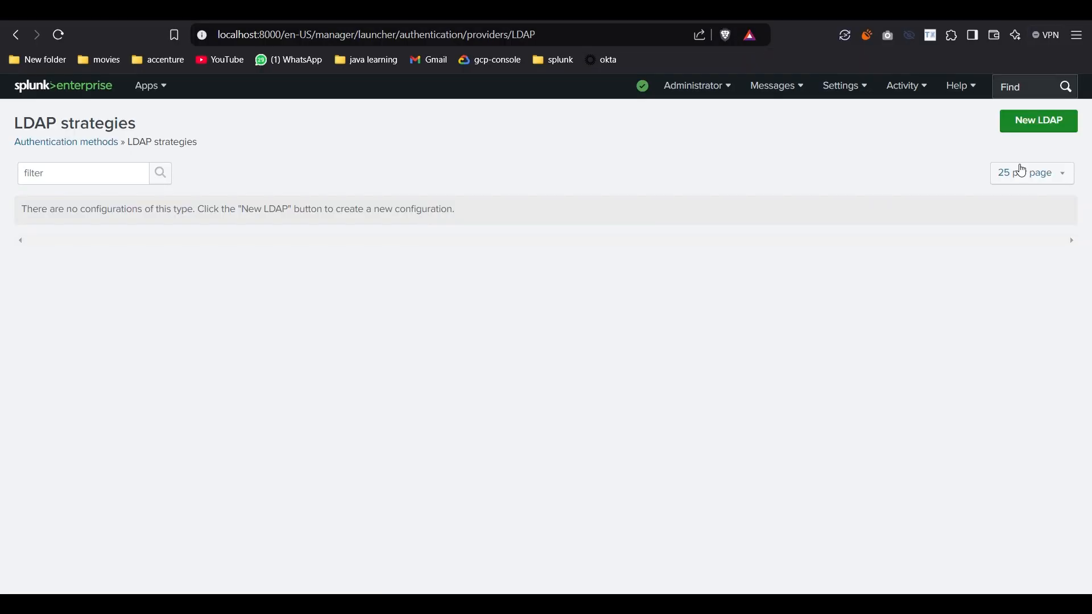
pyautogui.click(1068, 125)
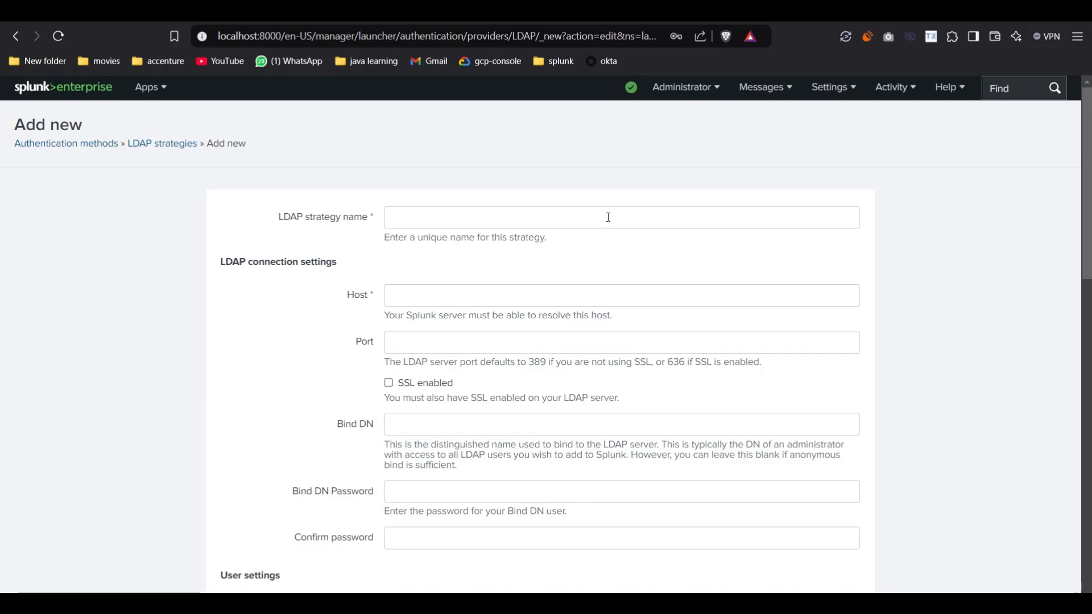
pyautogui.click(608, 217)
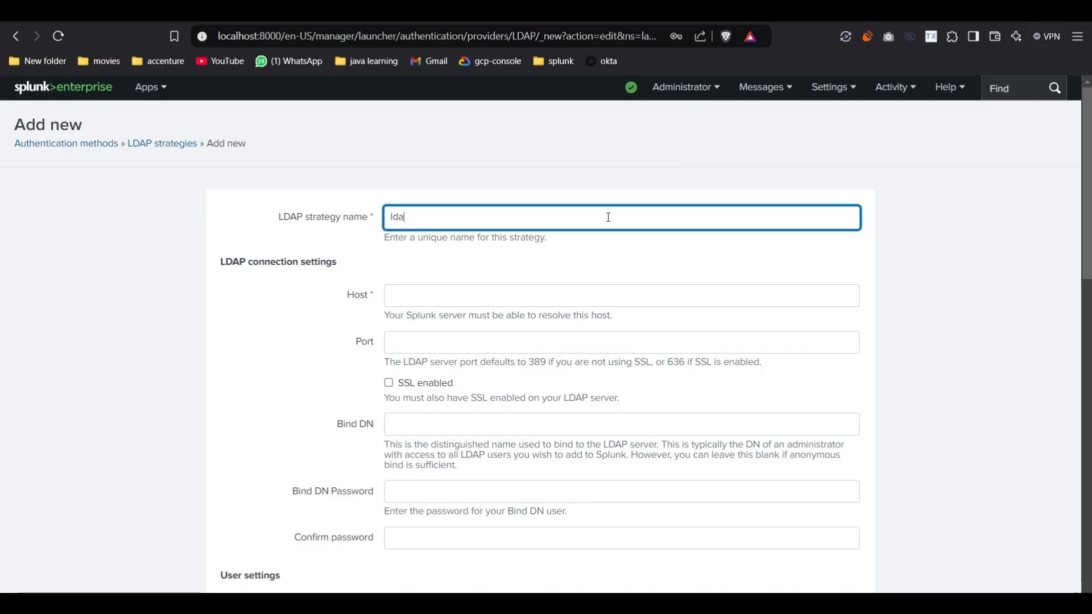
pyautogui.write('ldap_server_1')
pyautogui.click(505, 289)
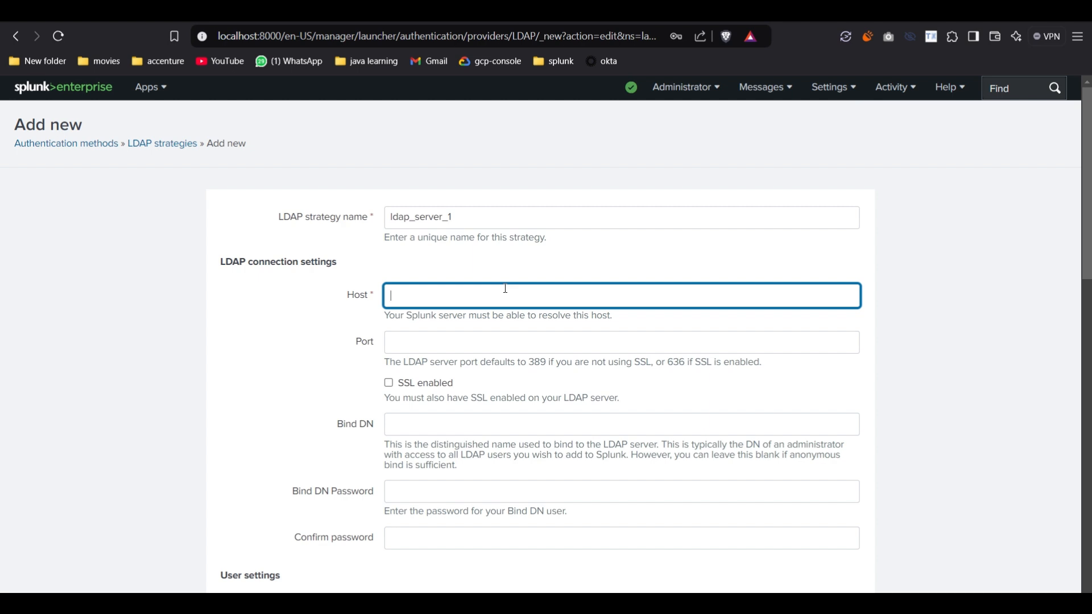
pyautogui.hotkey('ctrl', 'v')
pyautogui.click(437, 332)
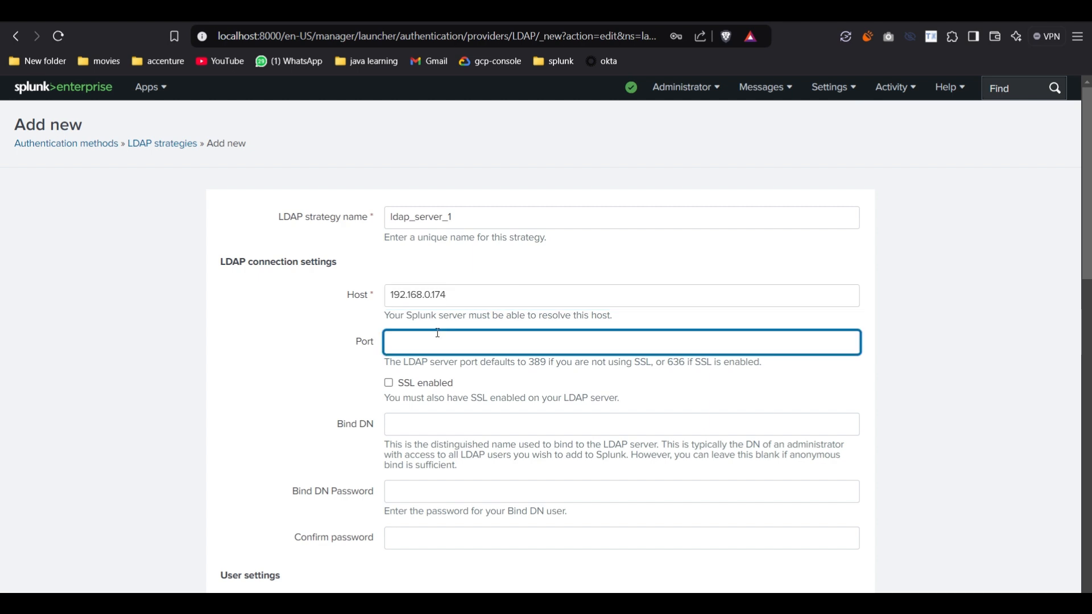
pyautogui.write('389')
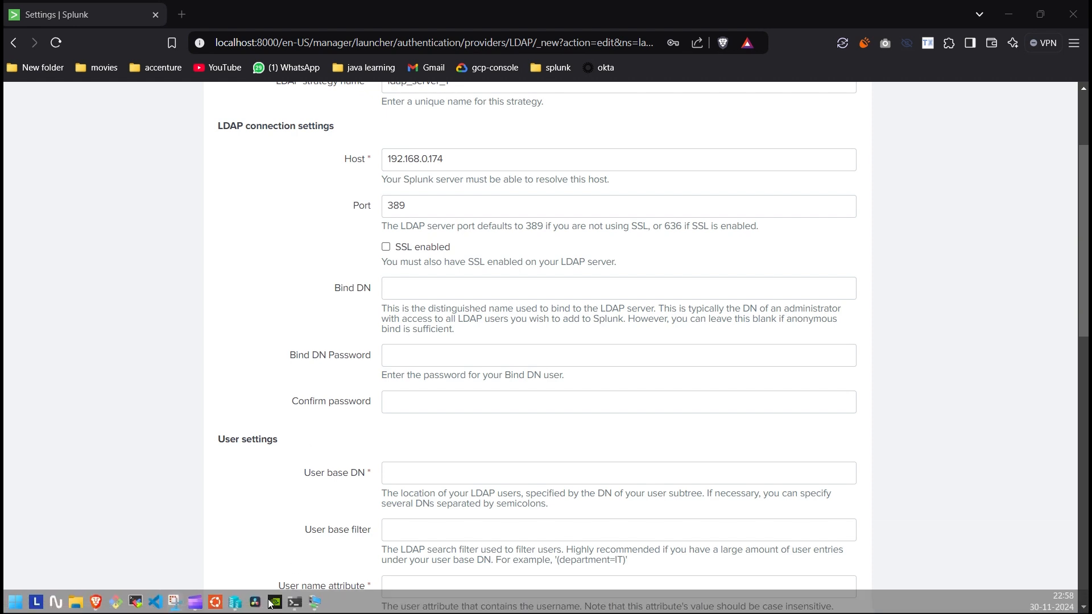
# On the Windows Server, launch ADSI Edit from Server Manager's Tools.
pyautogui.click(312, 602)
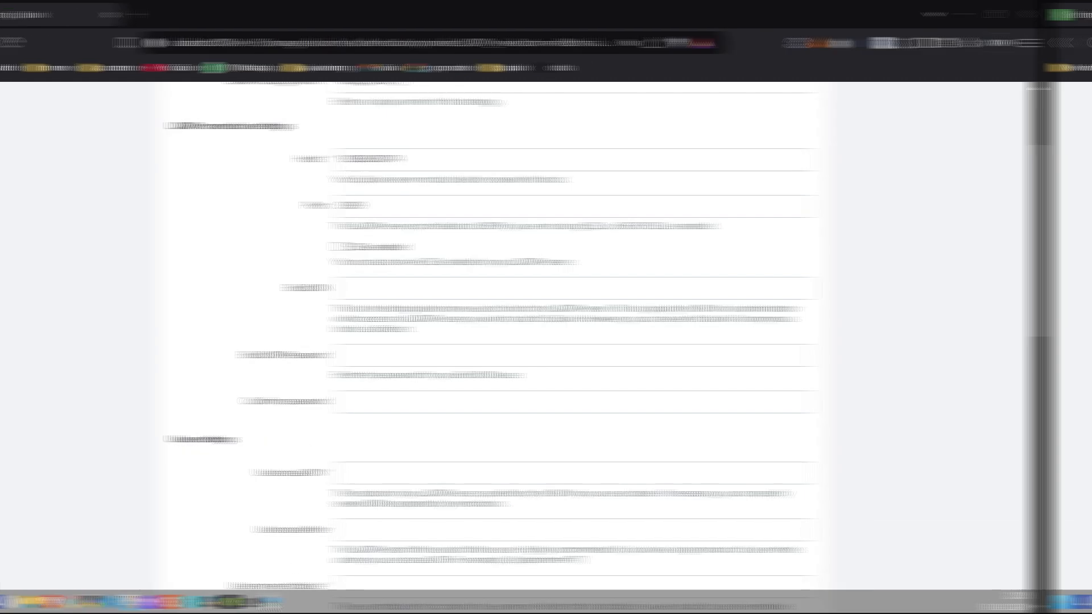
pyautogui.press('super')
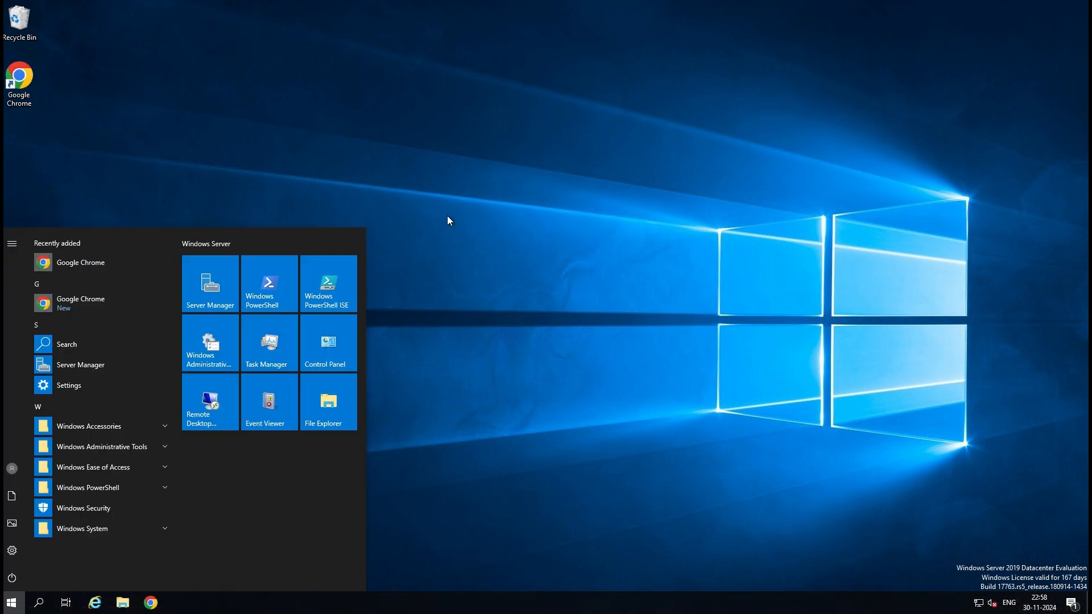
pyautogui.write('ser')
pyautogui.click(79, 286)
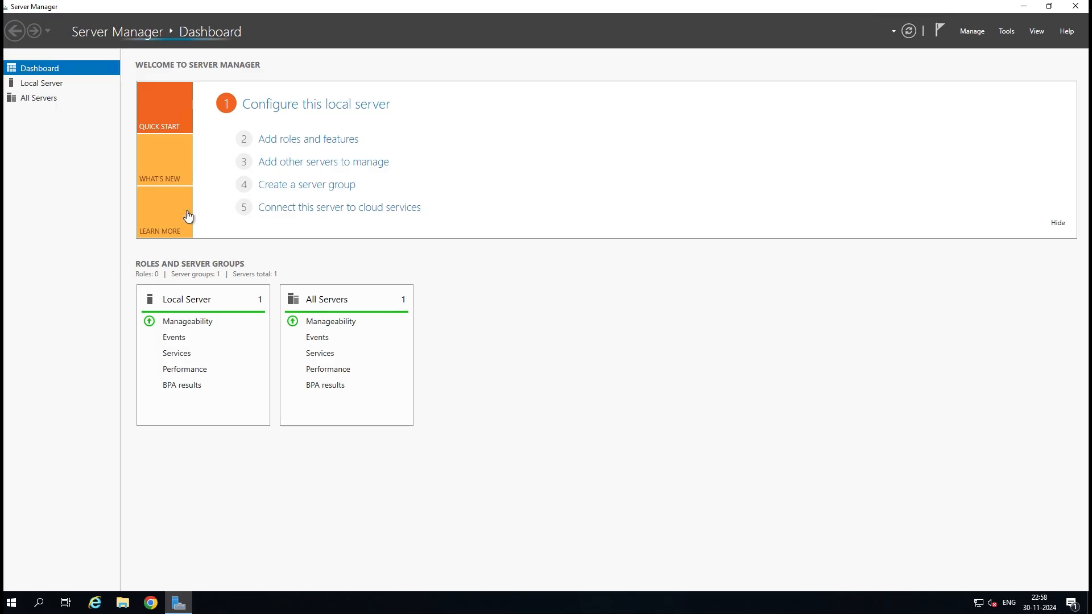
pyautogui.click(1006, 32)
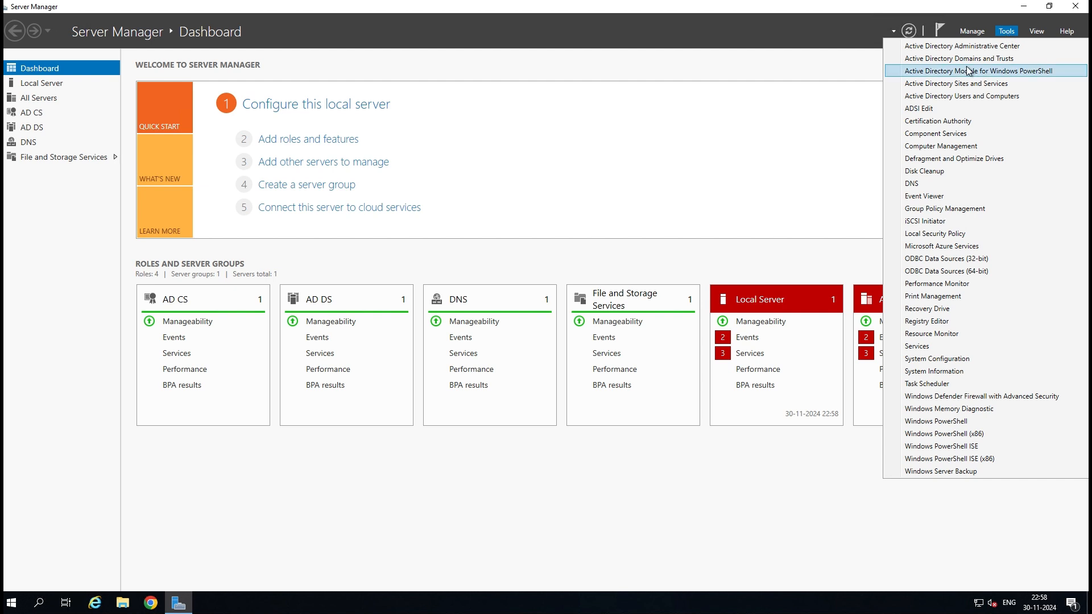
pyautogui.click(940, 110)
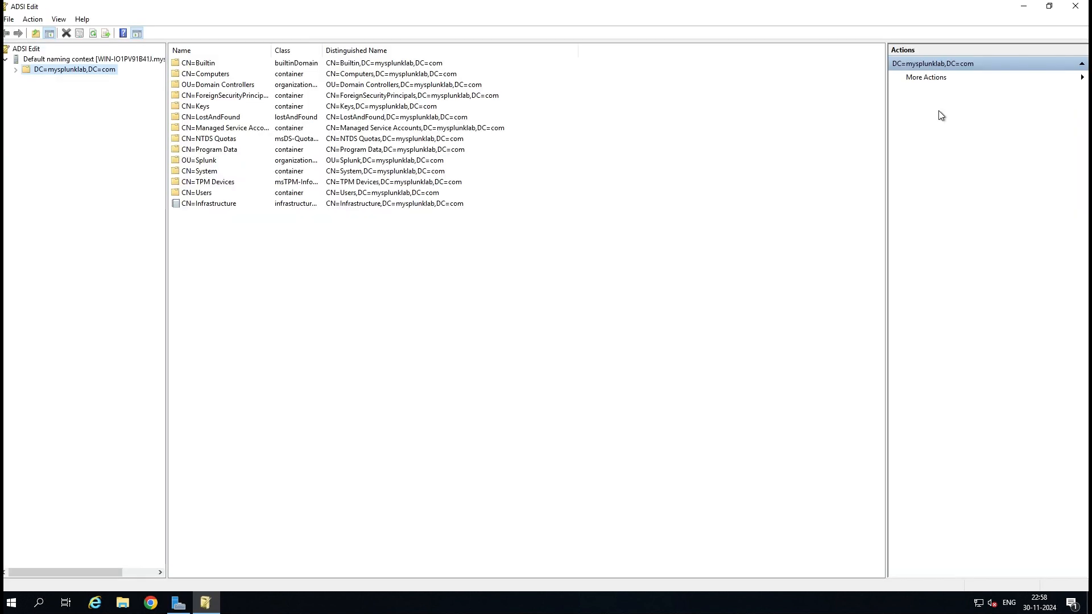
# Copy the distinguishedName of CN=Administrator in CN=Users.
pyautogui.click(16, 69)
pyautogui.click(66, 203)
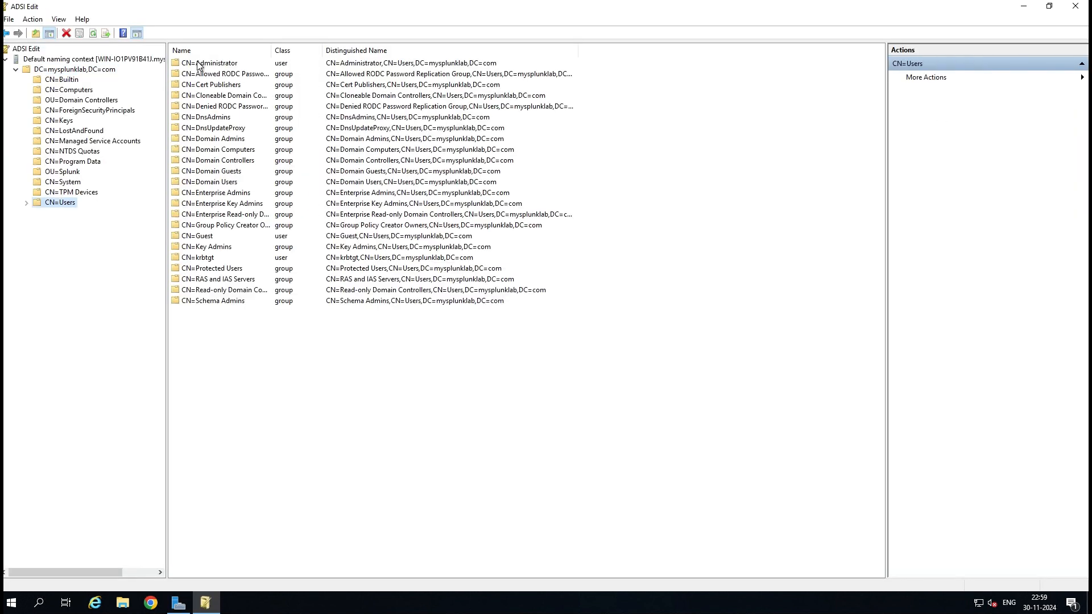
pyautogui.rightClick(198, 63)
pyautogui.click(245, 169)
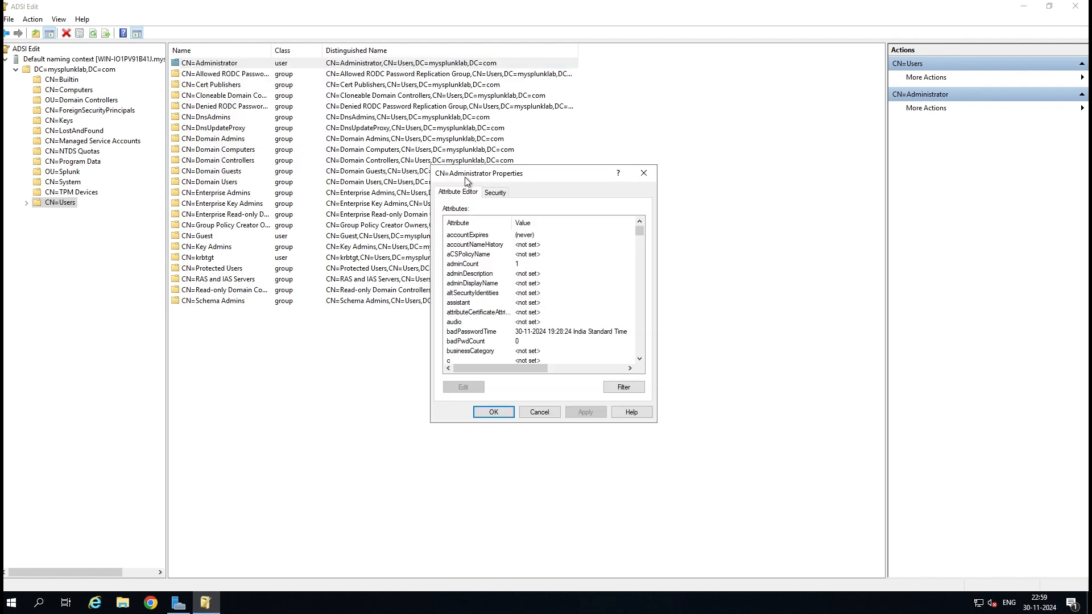
pyautogui.moveTo(467, 181); pyautogui.dragTo(128, 83)
pyautogui.scroll(-4, 173, 247)
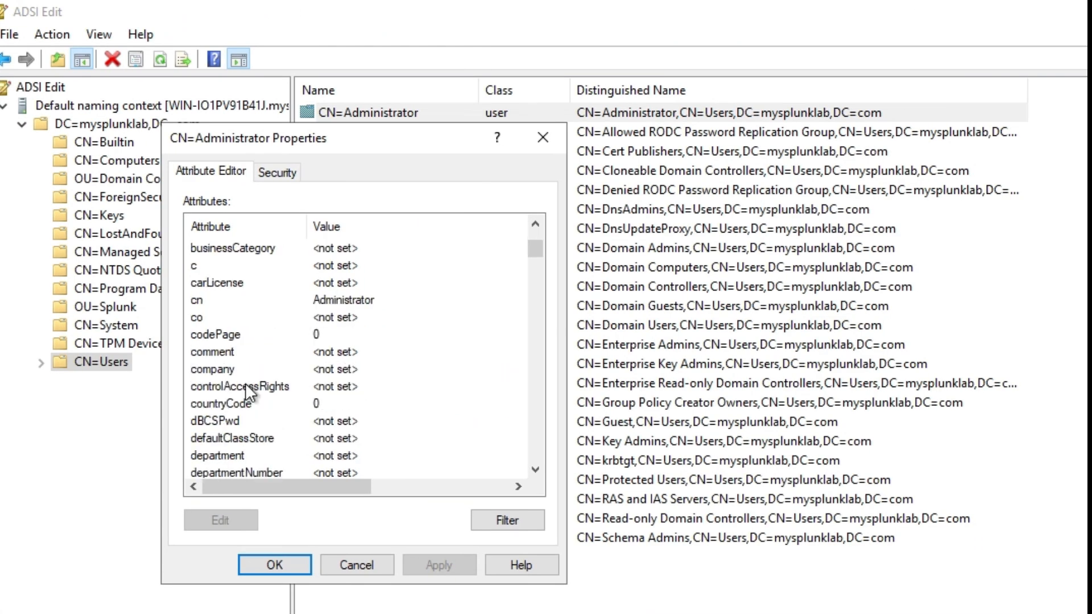
pyautogui.scroll(-1, 248, 390)
pyautogui.scroll(-2, 251, 397)
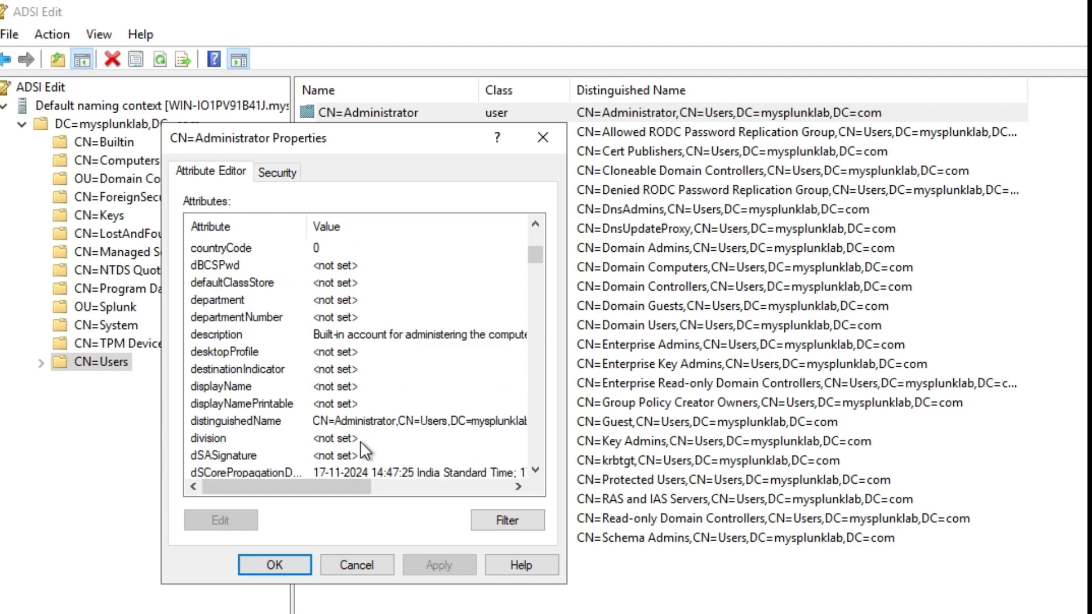
pyautogui.doubleClick(370, 426)
pyautogui.rightClick(349, 373)
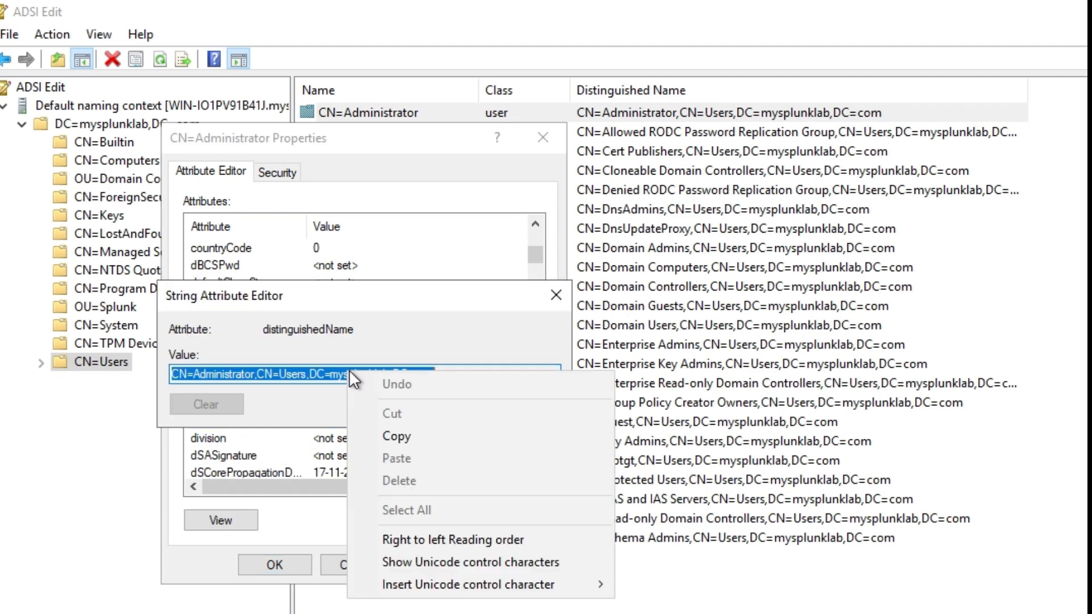
pyautogui.click(398, 437)
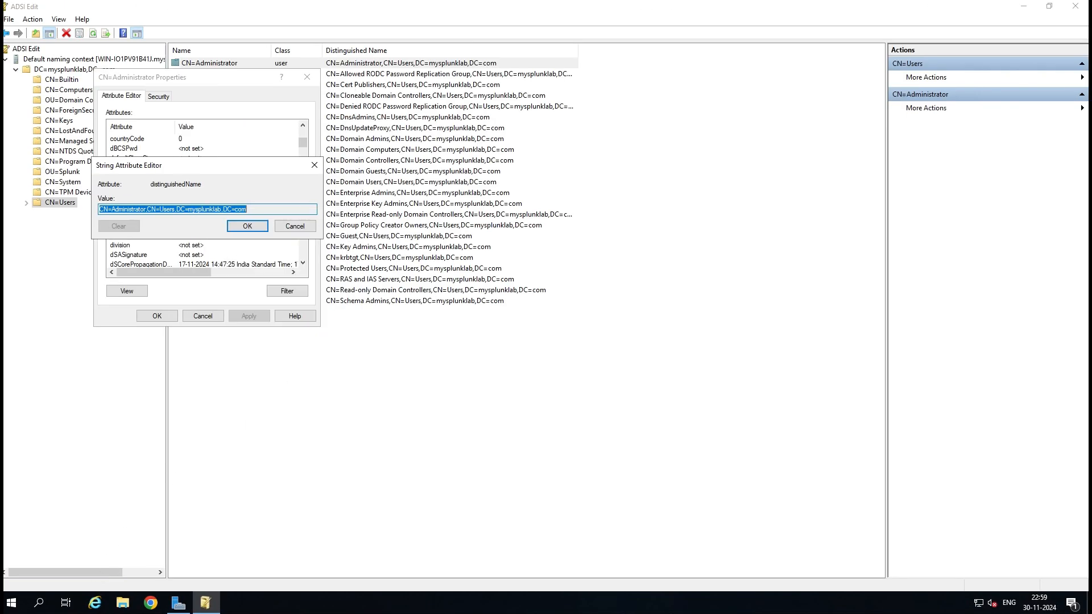
# Paste the Administrator DN into Bind DN and enter the bind password and its confirmation.
pyautogui.click(220, 526)
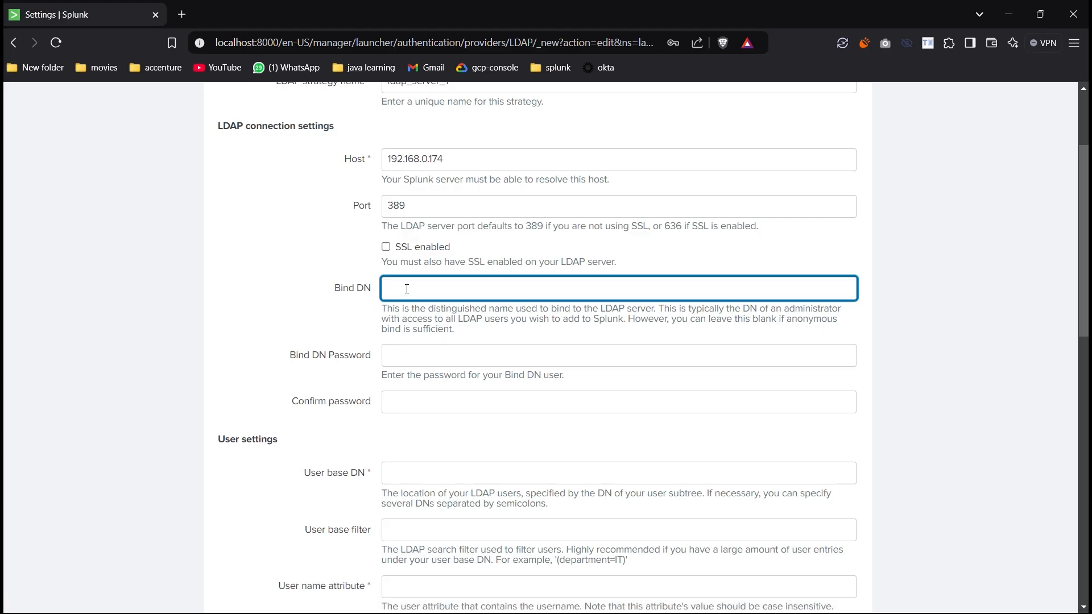
pyautogui.rightClick(407, 288)
pyautogui.click(459, 428)
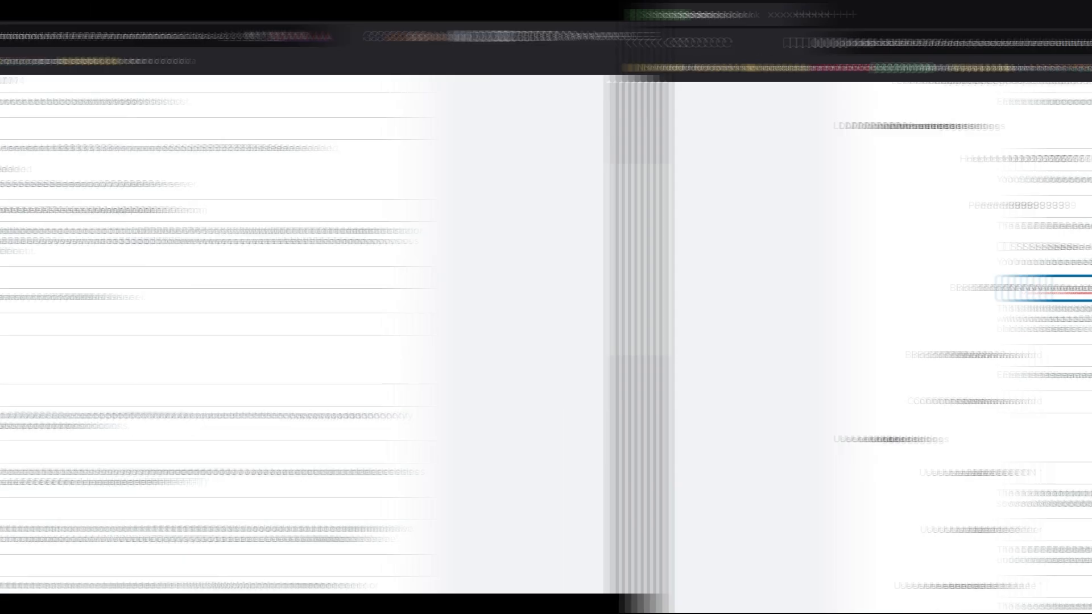
pyautogui.click(409, 278)
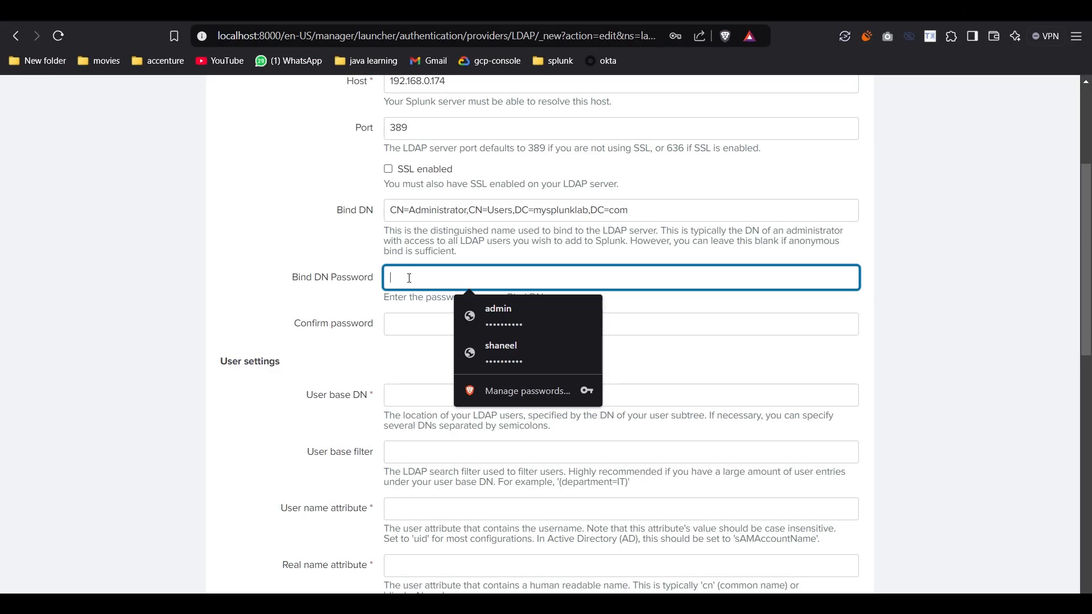
pyautogui.write('•')
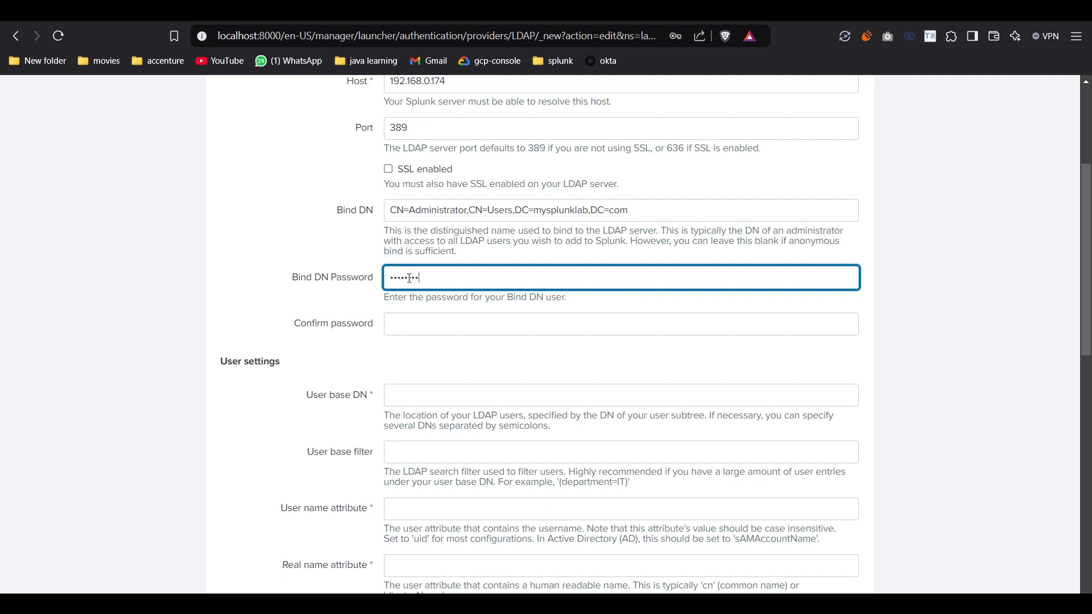
pyautogui.click(419, 323)
pyautogui.write('•••')
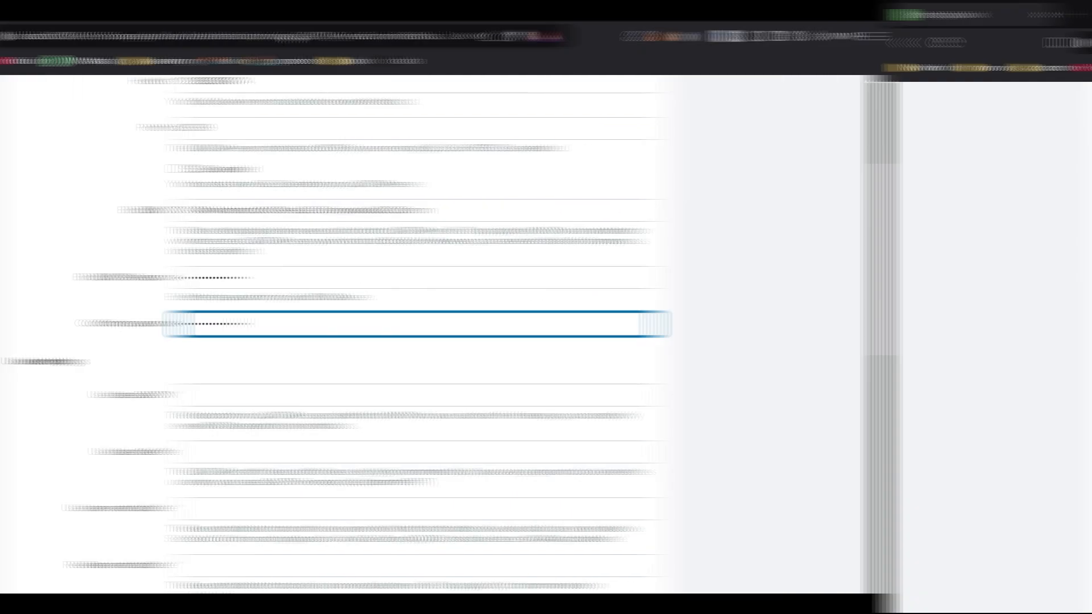
pyautogui.click(456, 335)
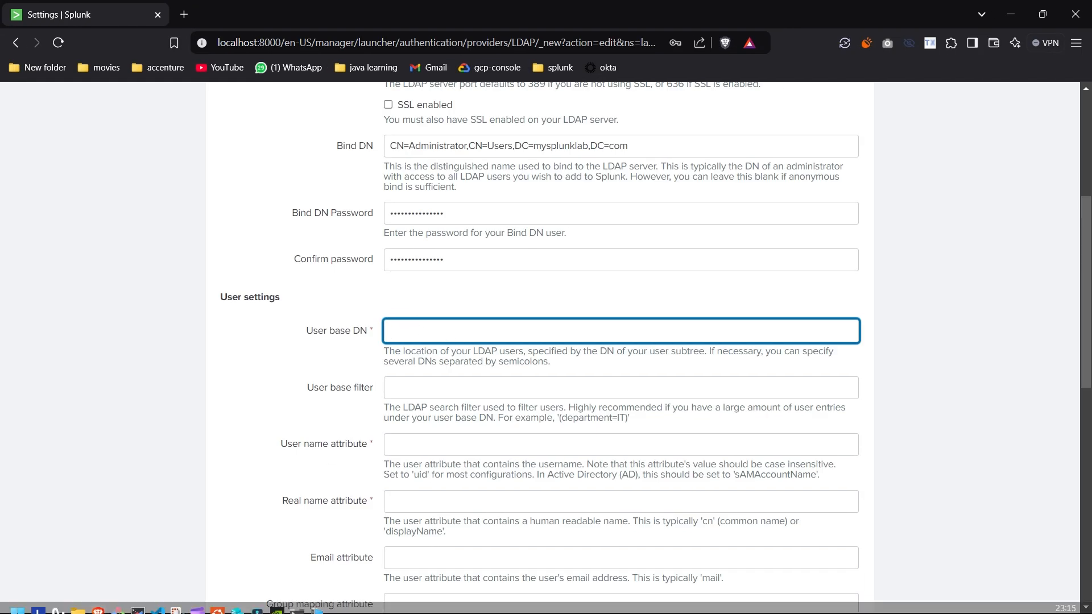
pyautogui.click(303, 608)
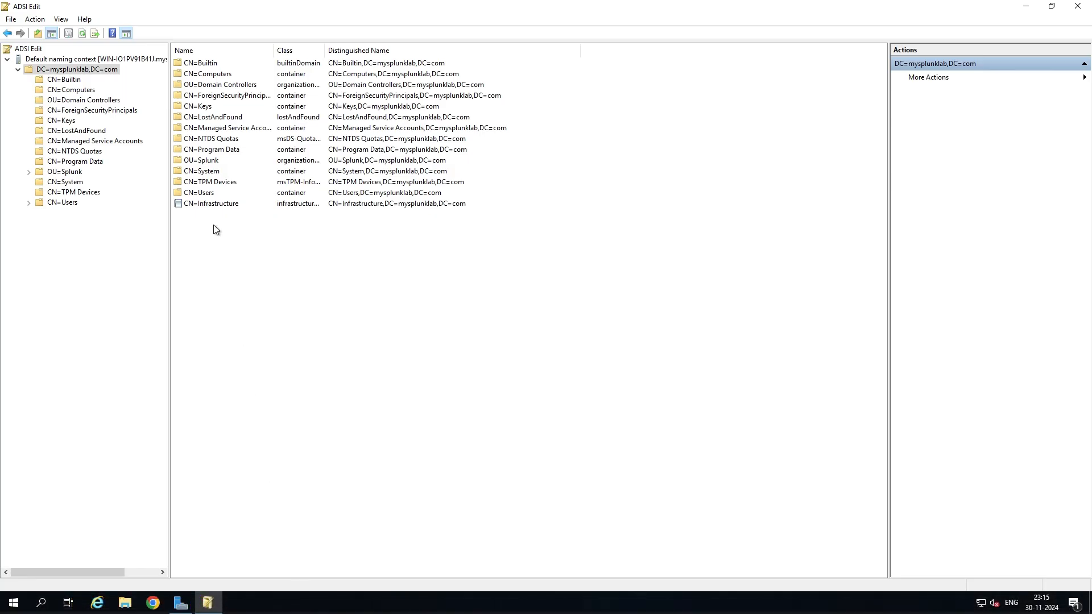
# Copy the distinguishedName OU=Users,OU=Splunk,DC=mysplunklab,DC=com from the OU=Users properties.
pyautogui.click(29, 172)
pyautogui.click(79, 192)
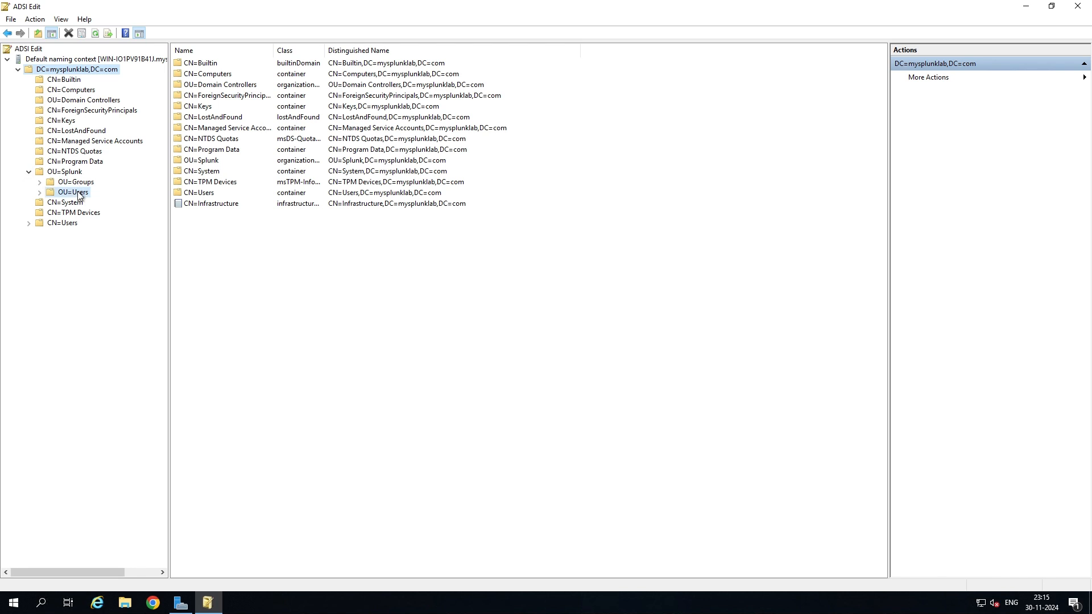
pyautogui.rightClick(78, 192)
pyautogui.click(135, 312)
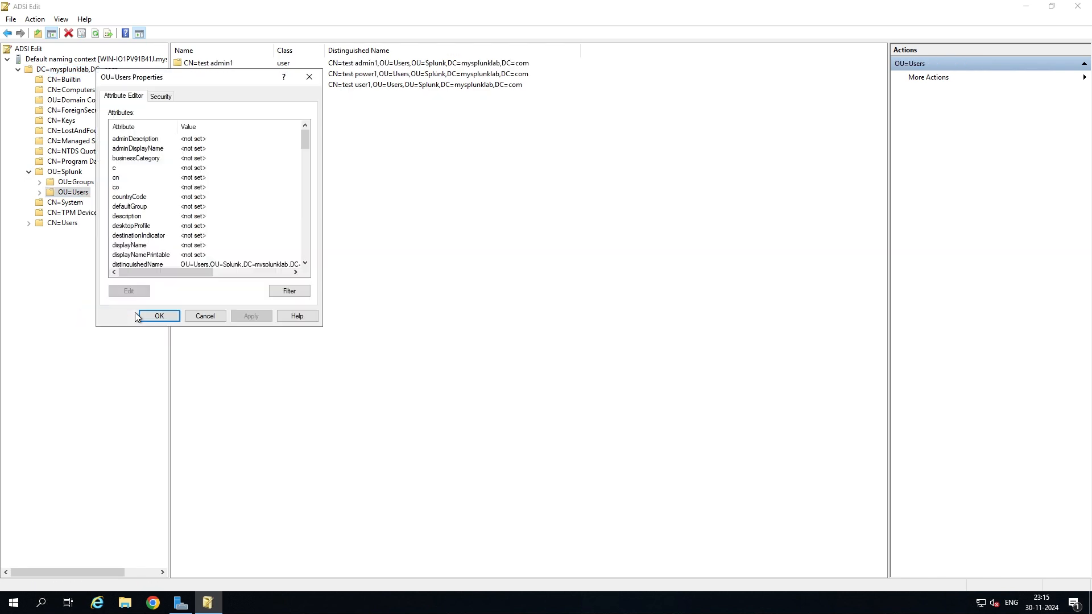
pyautogui.scroll(-1, 159, 215)
pyautogui.click(132, 237)
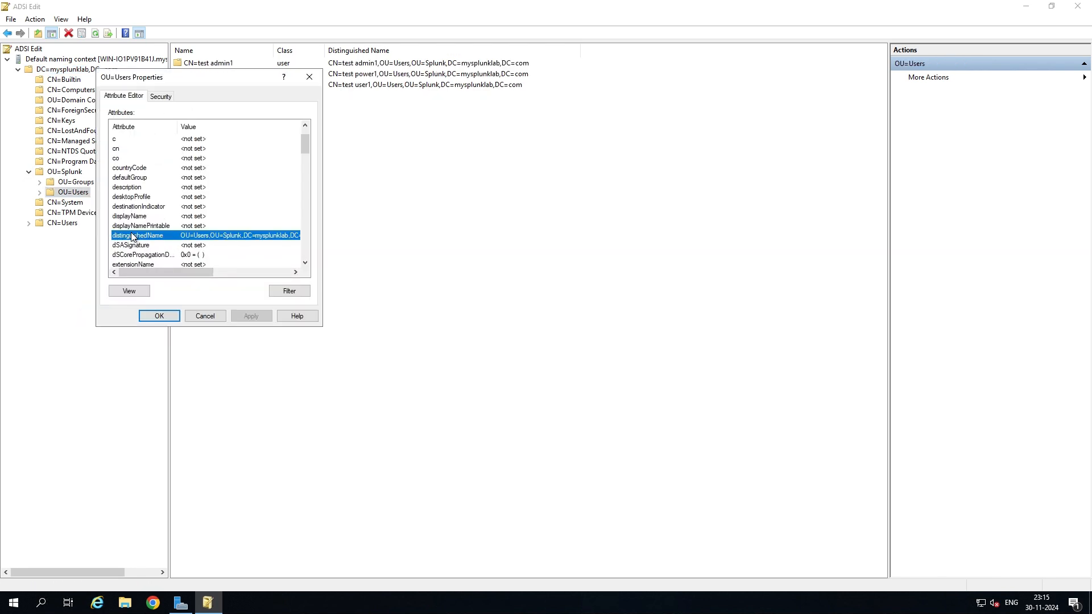
pyautogui.doubleClick(208, 237)
pyautogui.rightClick(227, 210)
pyautogui.click(239, 242)
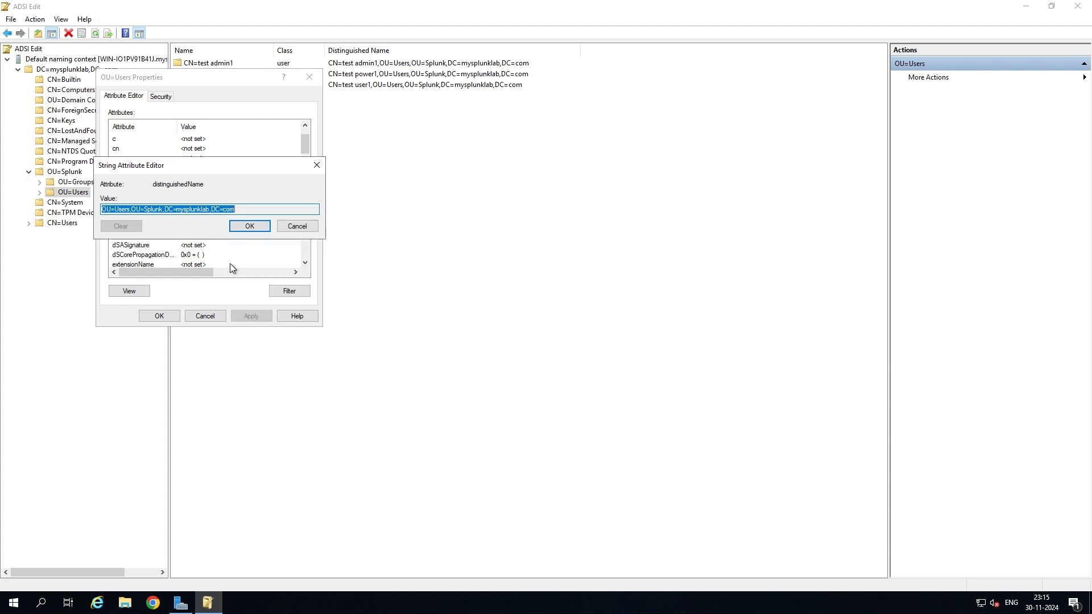
pyautogui.moveTo(153, 603)
pyautogui.click(219, 531)
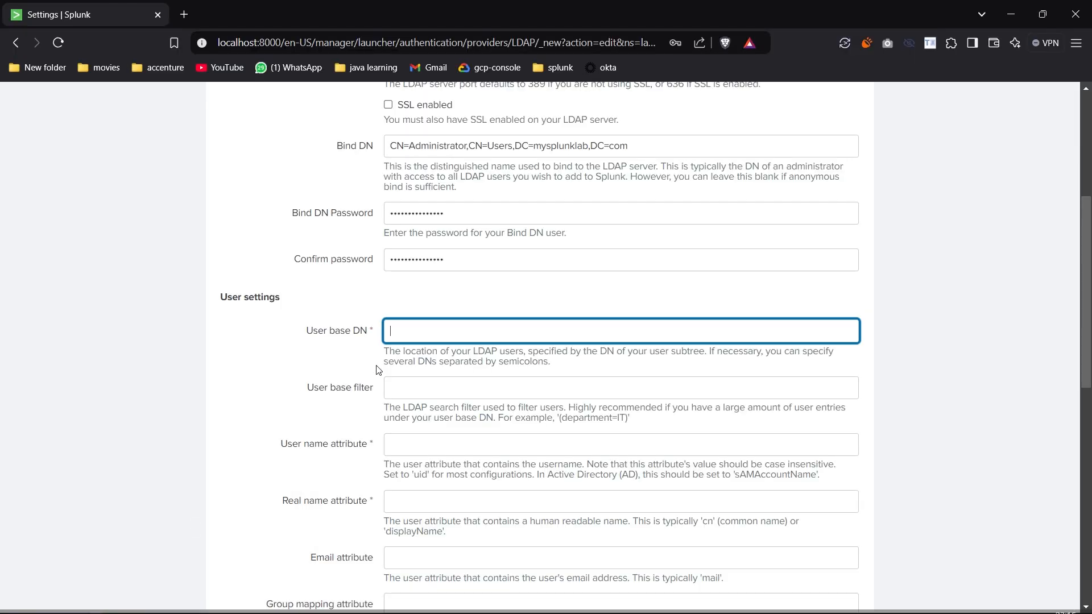
# Paste OU=Users,OU=Splunk,DC=mysplunklab,DC=com into User base DN.
pyautogui.rightClick(398, 330)
pyautogui.click(459, 136)
pyautogui.scroll(-2, 510, 249)
pyautogui.click(510, 249)
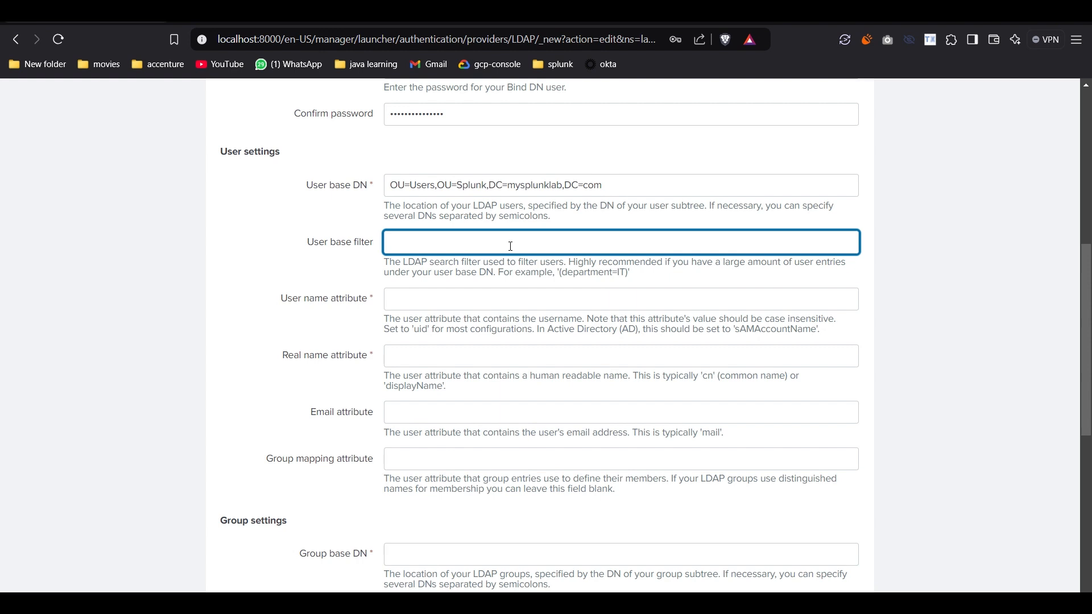
# Set the user name attribute to sAMAccountName and the real name attribute to cn.
pyautogui.click(404, 295)
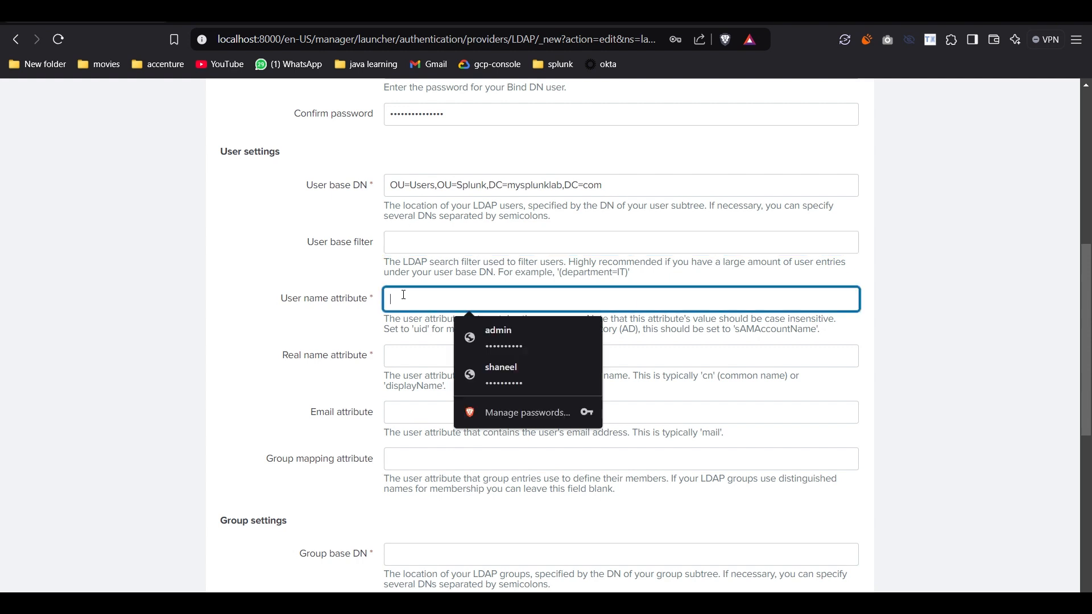
pyautogui.doubleClick(760, 328)
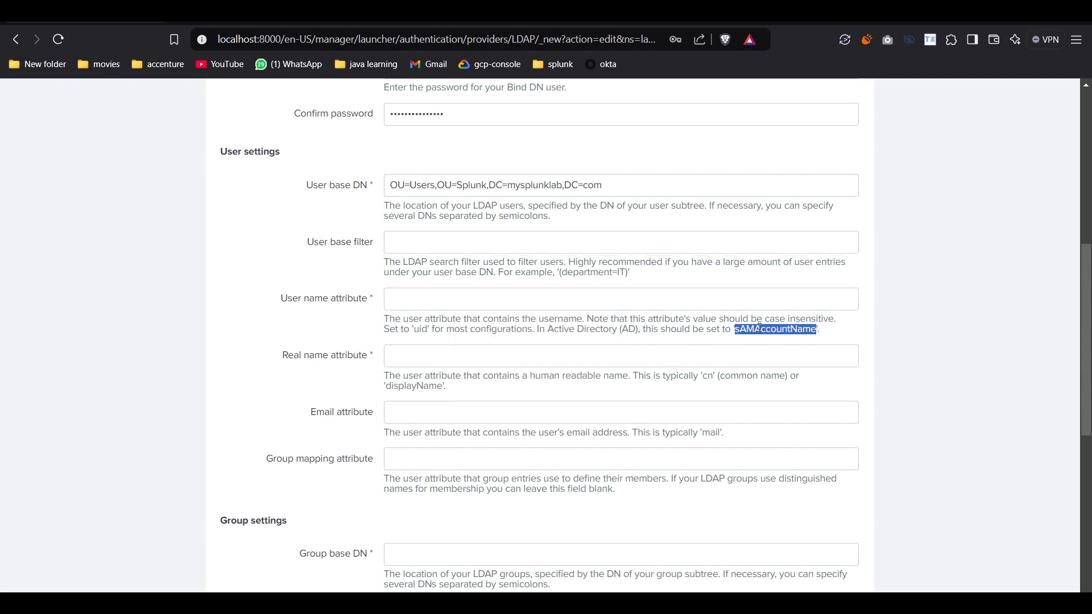
pyautogui.click(472, 296)
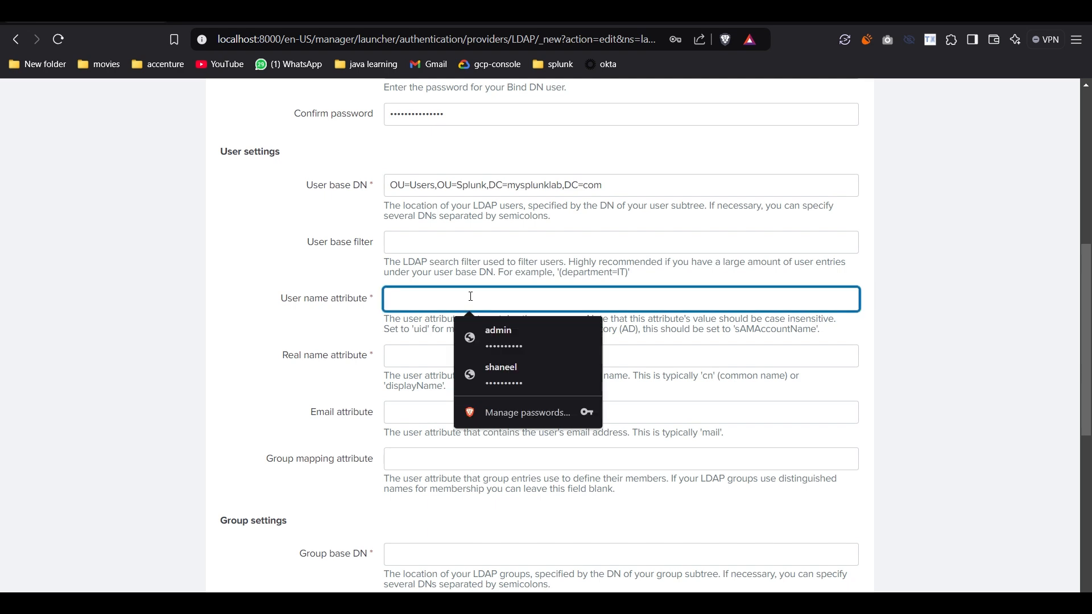
pyautogui.hotkey('ctrl', 'v')
pyautogui.click(468, 356)
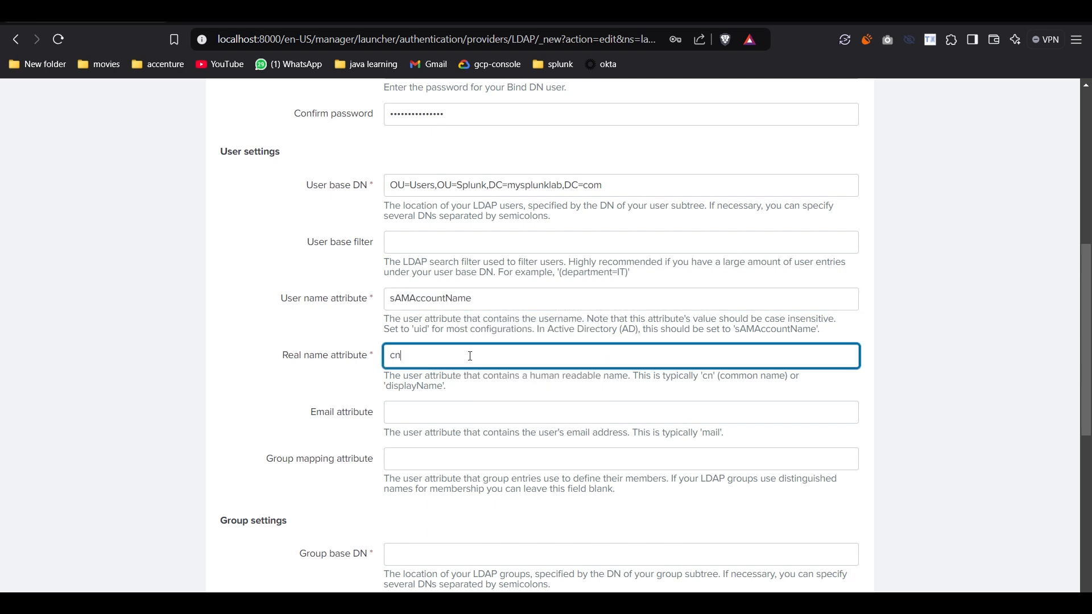
pyautogui.click(452, 414)
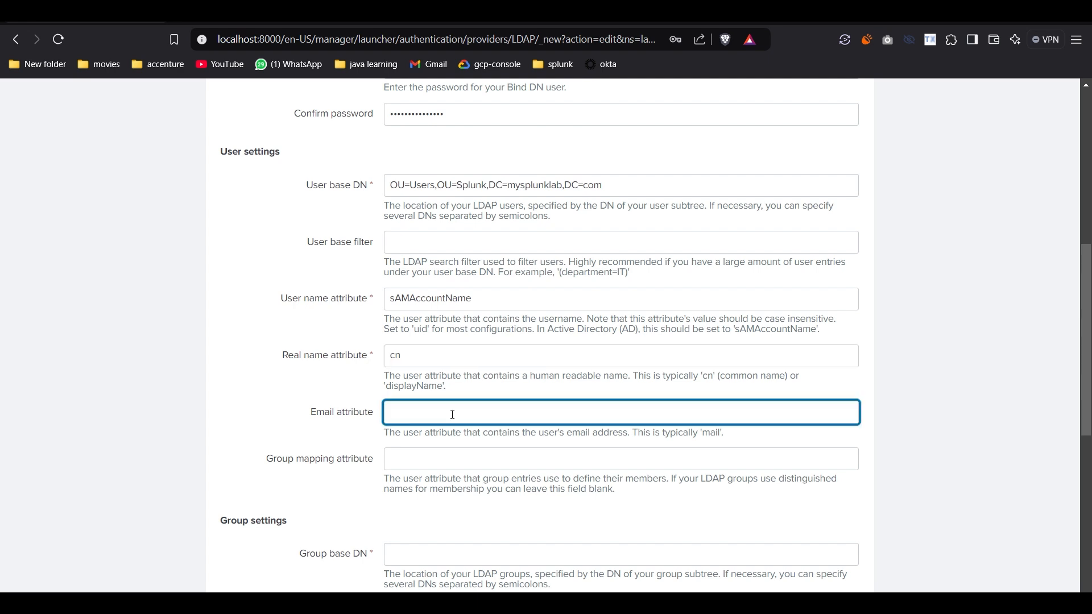
pyautogui.click(405, 462)
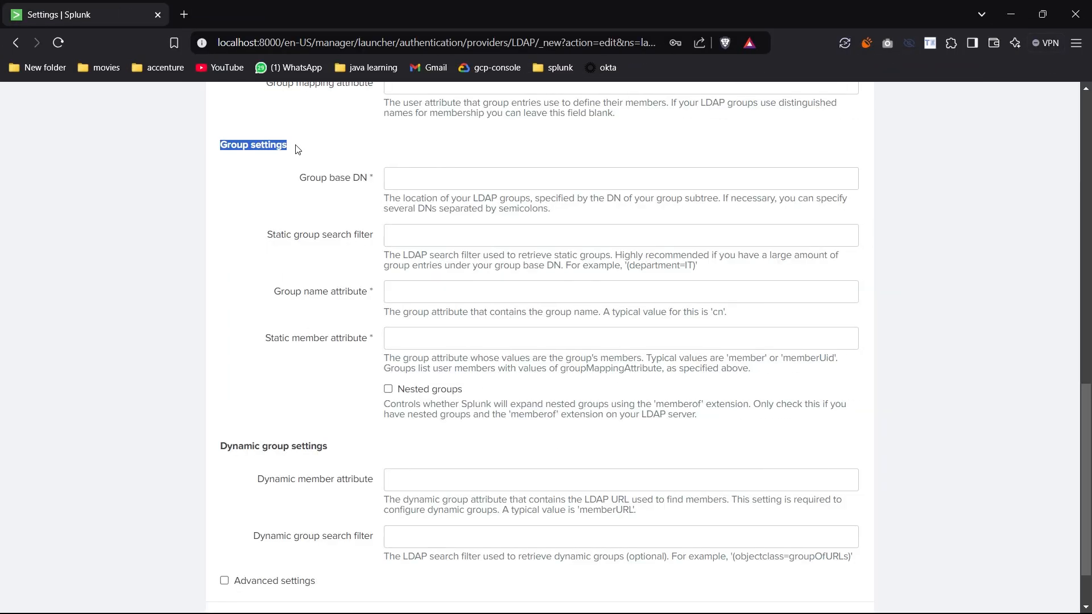
pyautogui.click(343, 173)
pyautogui.click(414, 184)
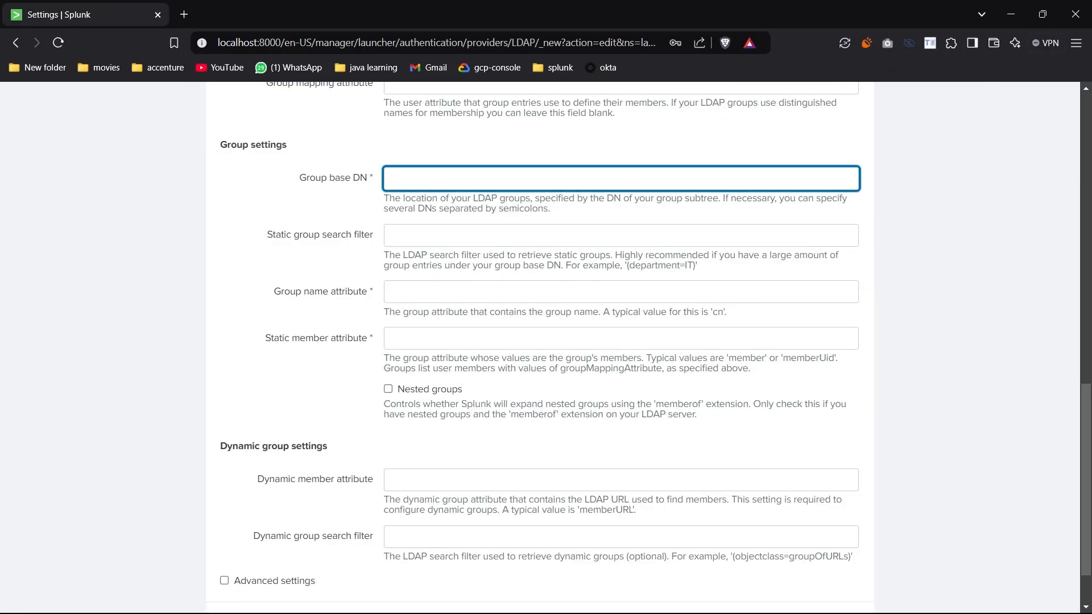
pyautogui.click(326, 606)
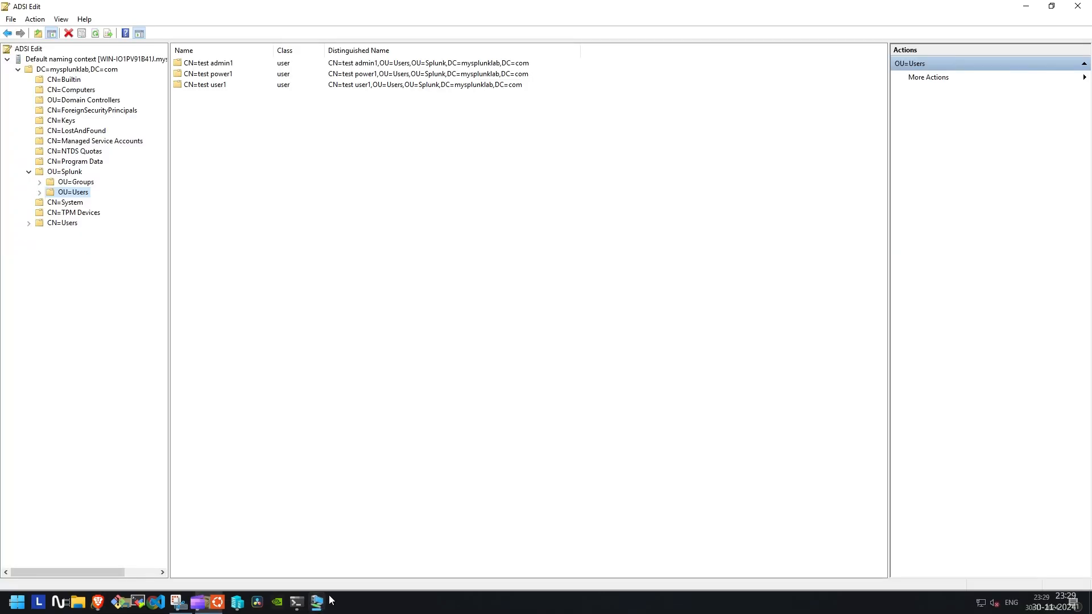
# Copy the Groups OU distinguished name OU=Groups,OU=Splunk,DC=mysplunklab,DC=com from its properties in ADSI Edit.
pyautogui.click(73, 182)
pyautogui.rightClick(67, 185)
pyautogui.click(114, 302)
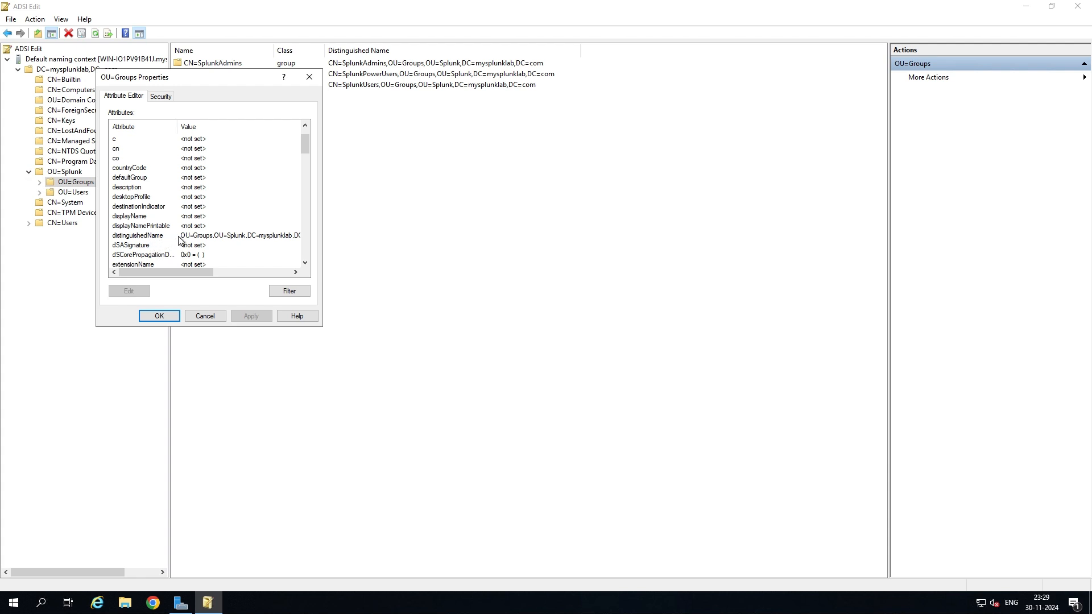
pyautogui.doubleClick(179, 237)
pyautogui.rightClick(190, 210)
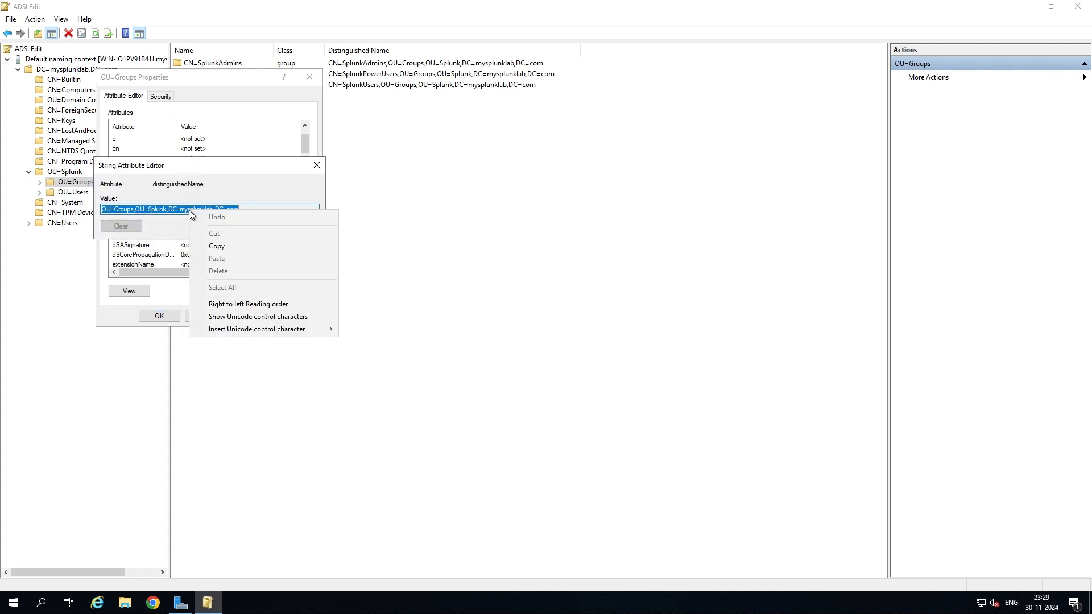
pyautogui.click(217, 246)
# Switch back to the Splunk LDAP strategy settings page in Brave.
pyautogui.moveTo(51, 609)
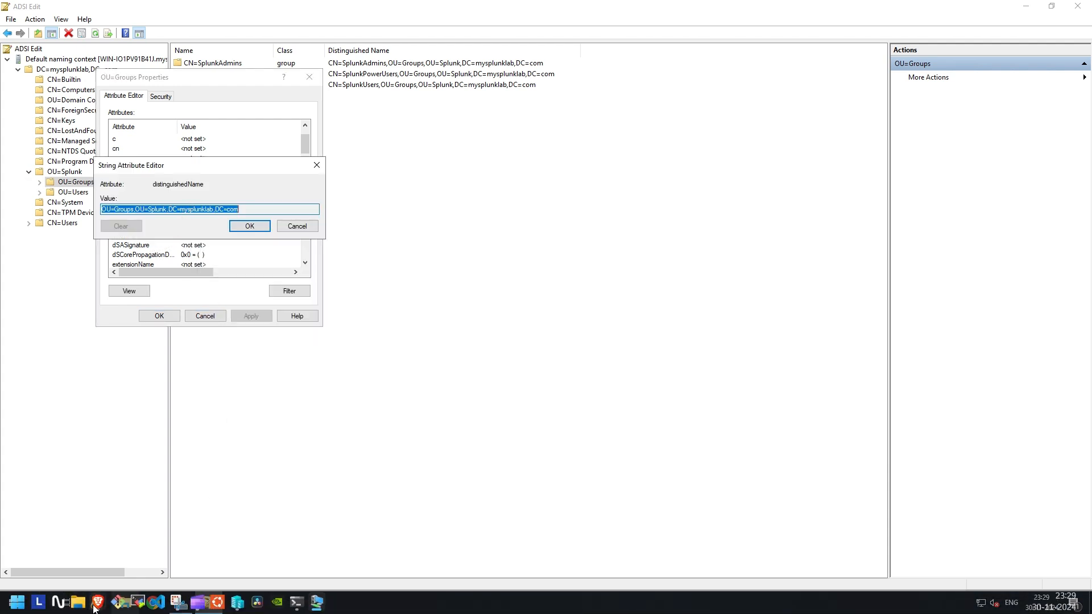
pyautogui.moveTo(98, 603)
pyautogui.click(222, 523)
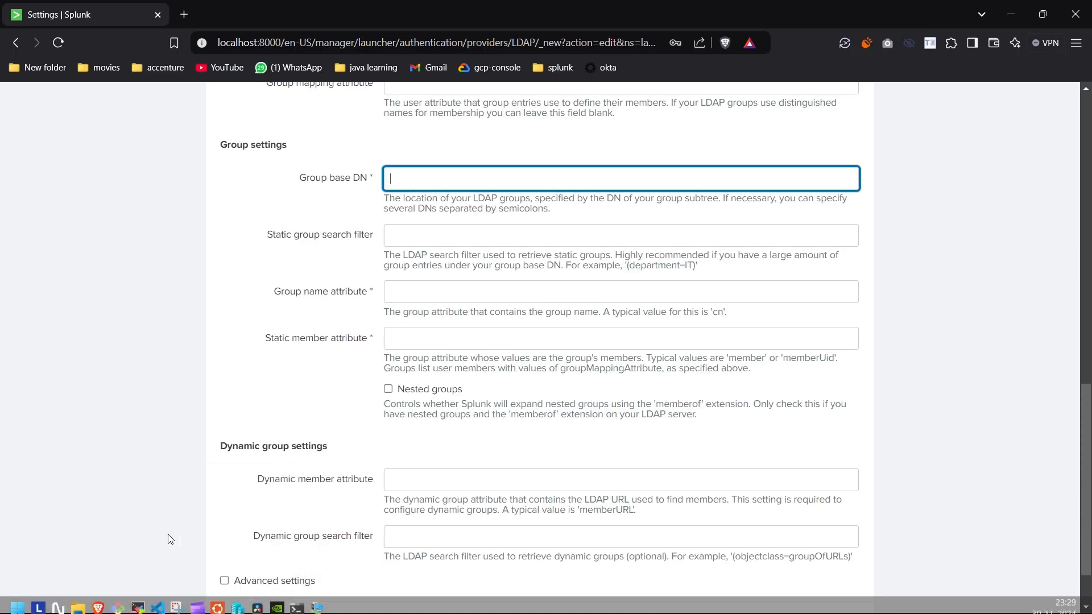
# Paste the copied Groups OU distinguished name as the group base DN.
pyautogui.rightClick(398, 177)
pyautogui.click(476, 311)
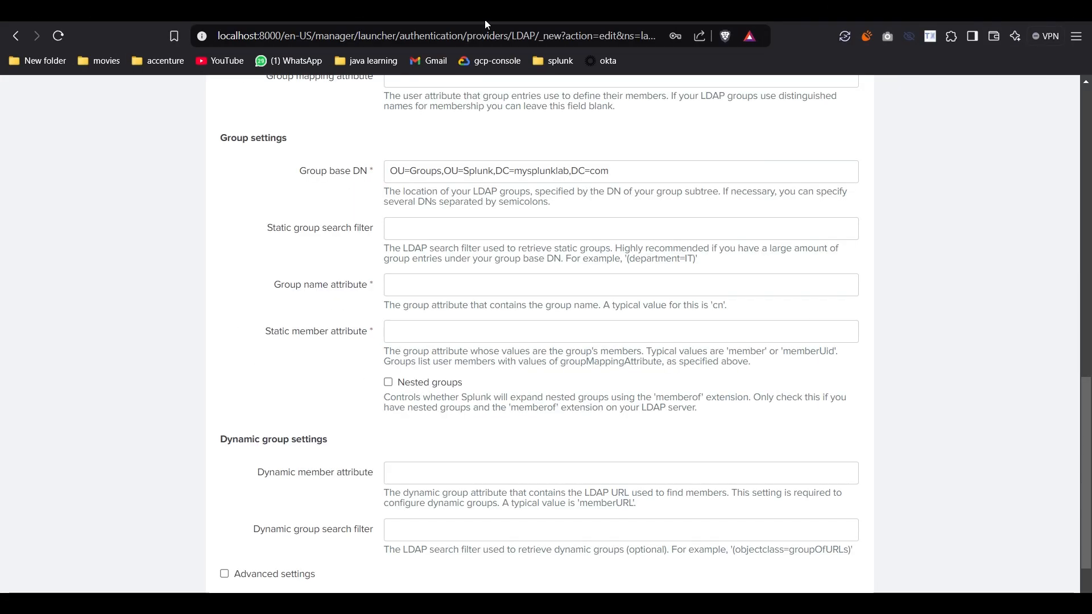
pyautogui.click(458, 238)
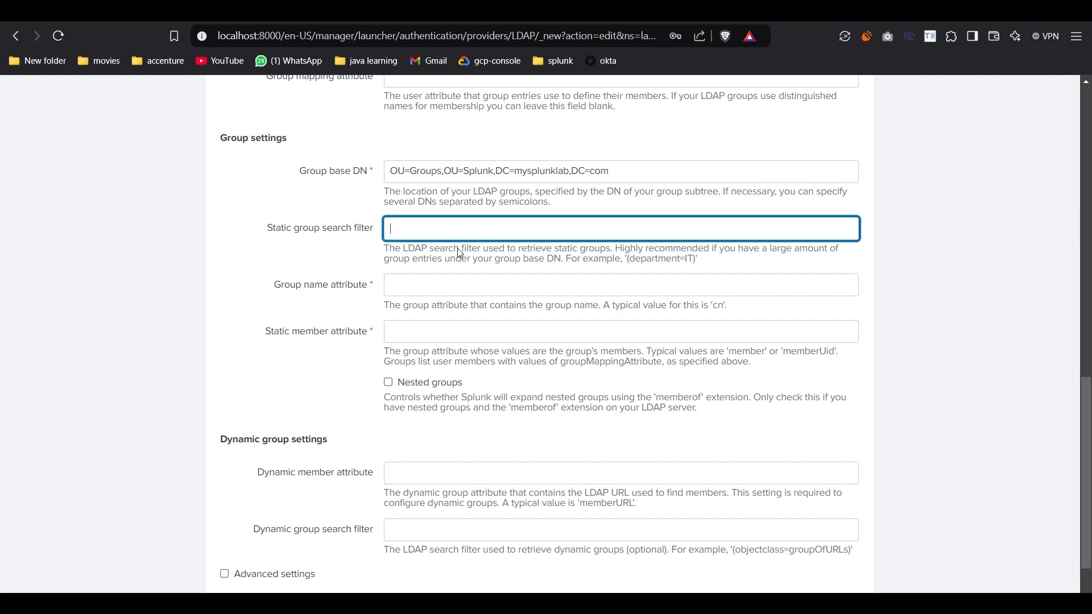
pyautogui.scroll(-1, 459, 252)
# Set group name attribute to cn and static member attribute to member, then save ldap_server_1.
pyautogui.click(412, 211)
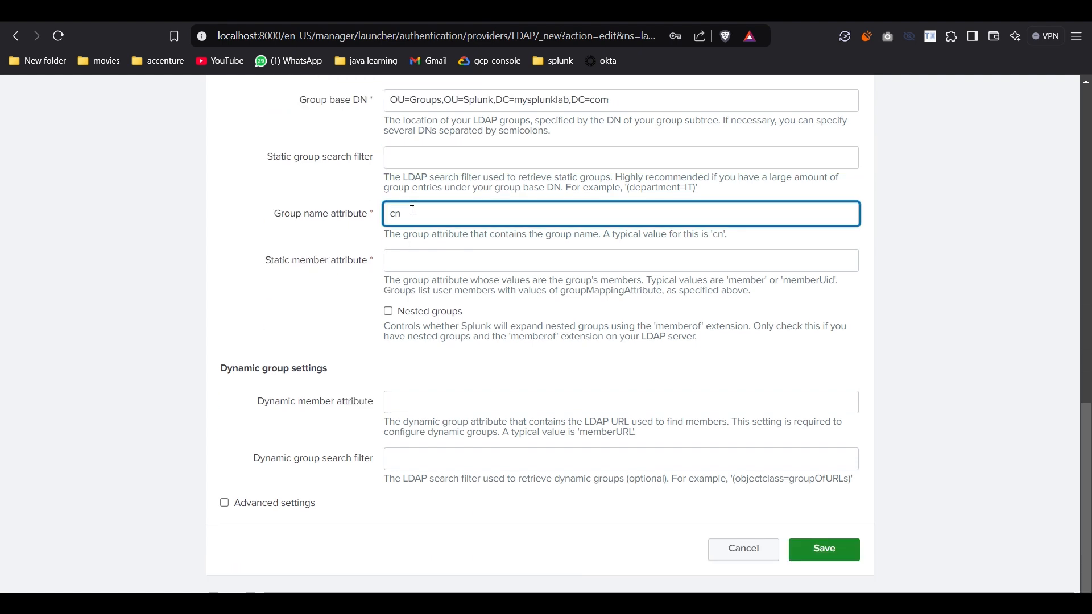
pyautogui.click(451, 260)
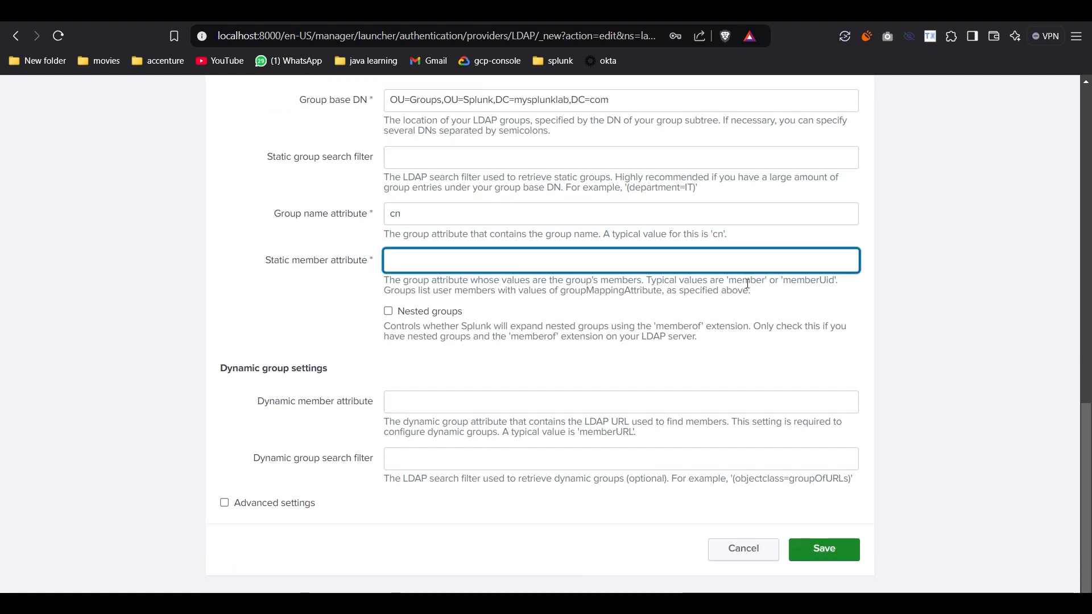
pyautogui.doubleClick(748, 281)
pyautogui.hotkey('ctrl', 'c')
pyautogui.click(446, 256)
pyautogui.hotkey('ctrl', 'v')
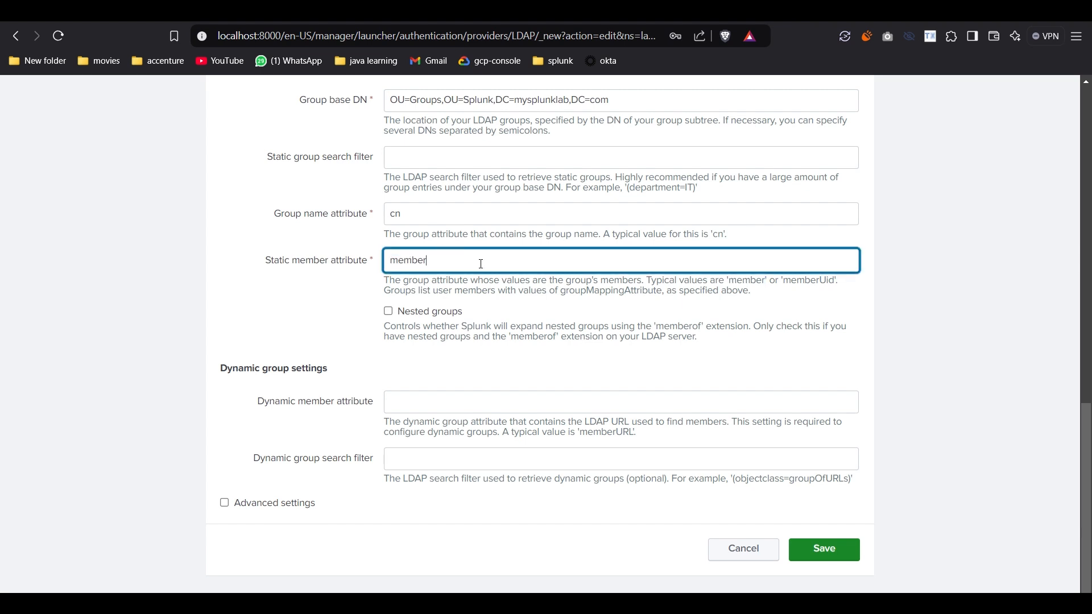
pyautogui.click(363, 356)
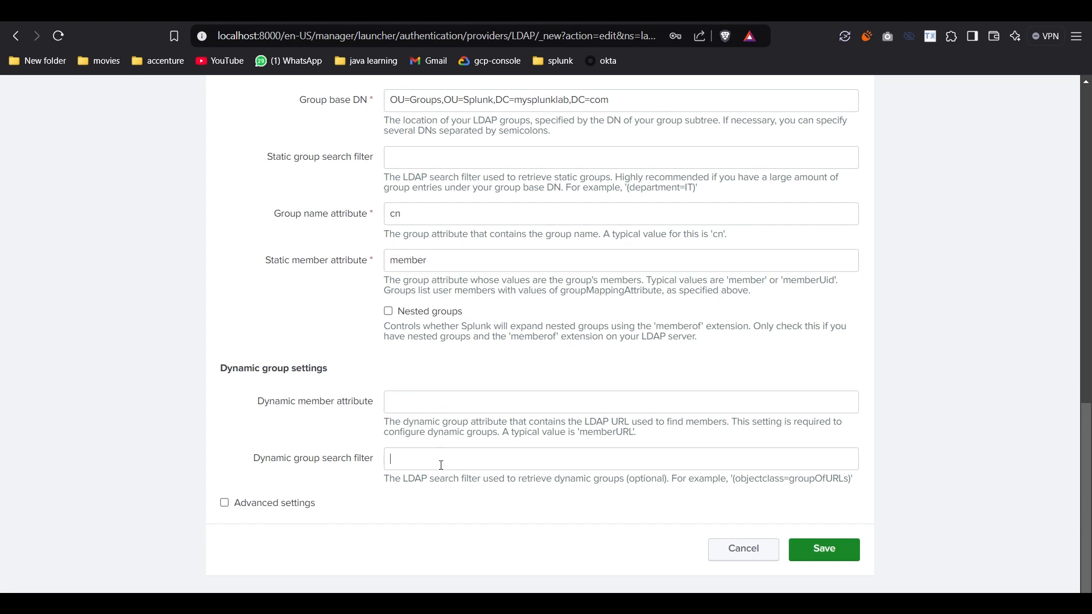
pyautogui.click(824, 550)
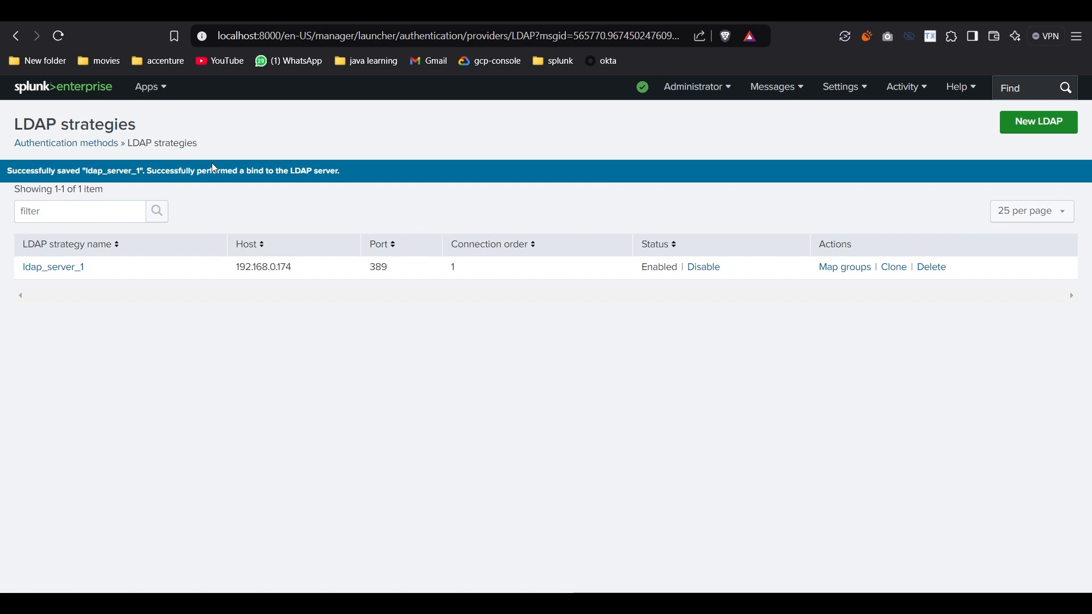
pyautogui.moveTo(6, 171); pyautogui.dragTo(341, 181)
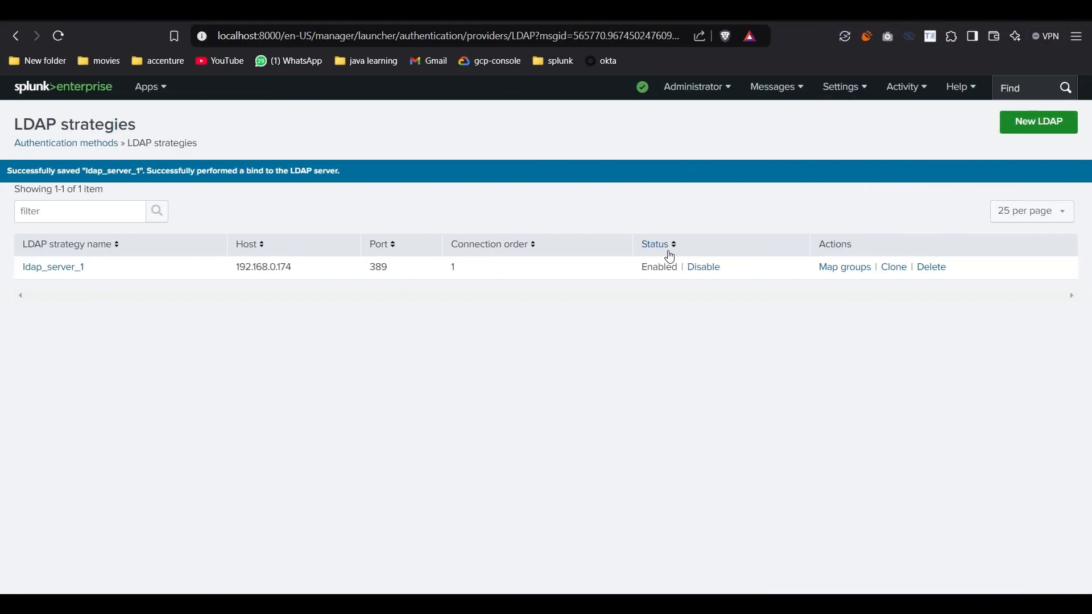
# Map the SplunkAdmins group to the admin role for ldap_server_1.
pyautogui.click(828, 270)
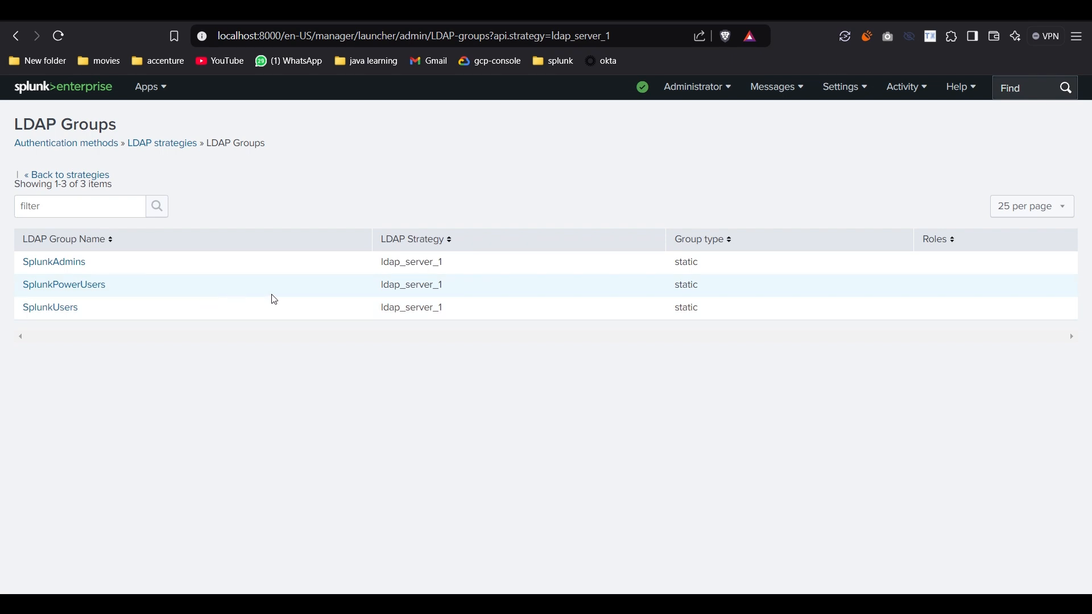
pyautogui.click(53, 264)
pyautogui.click(262, 238)
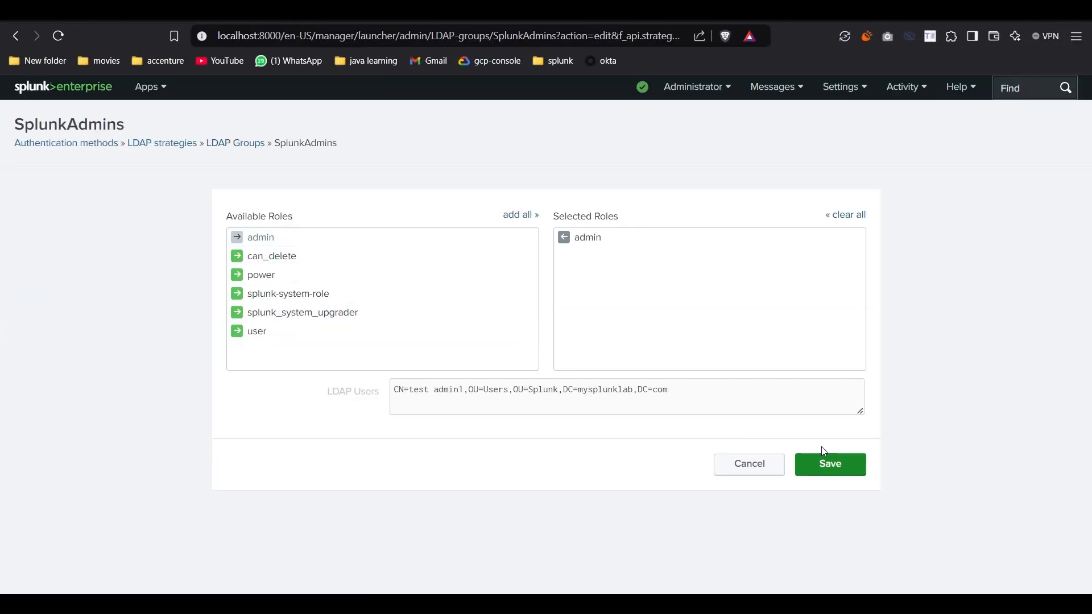
pyautogui.click(842, 474)
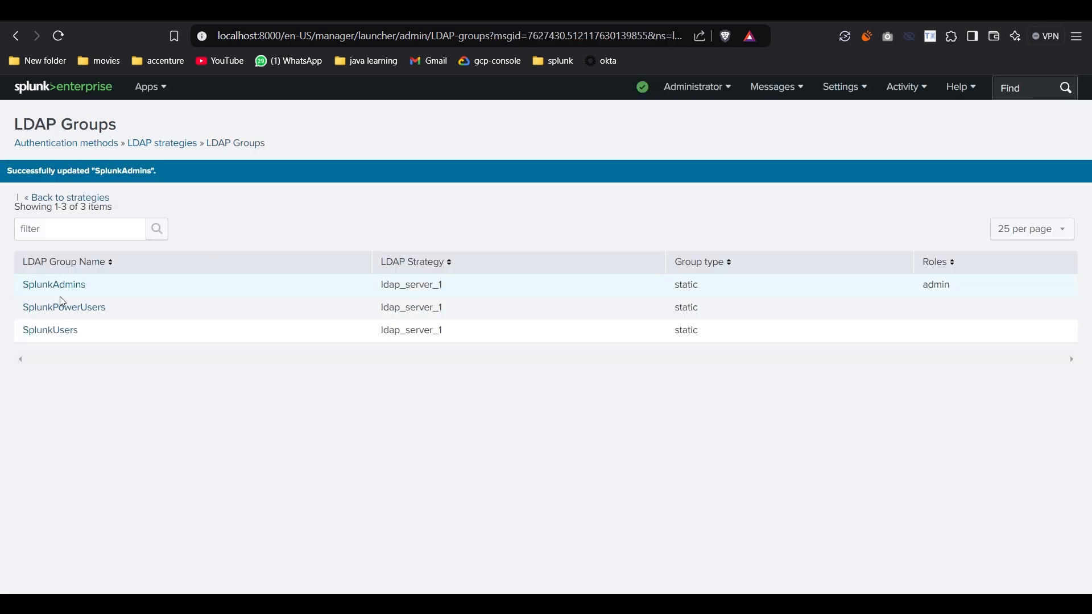
# Map SplunkPowerUsers to the power role and SplunkUsers to the user role.
pyautogui.click(38, 312)
pyautogui.click(307, 280)
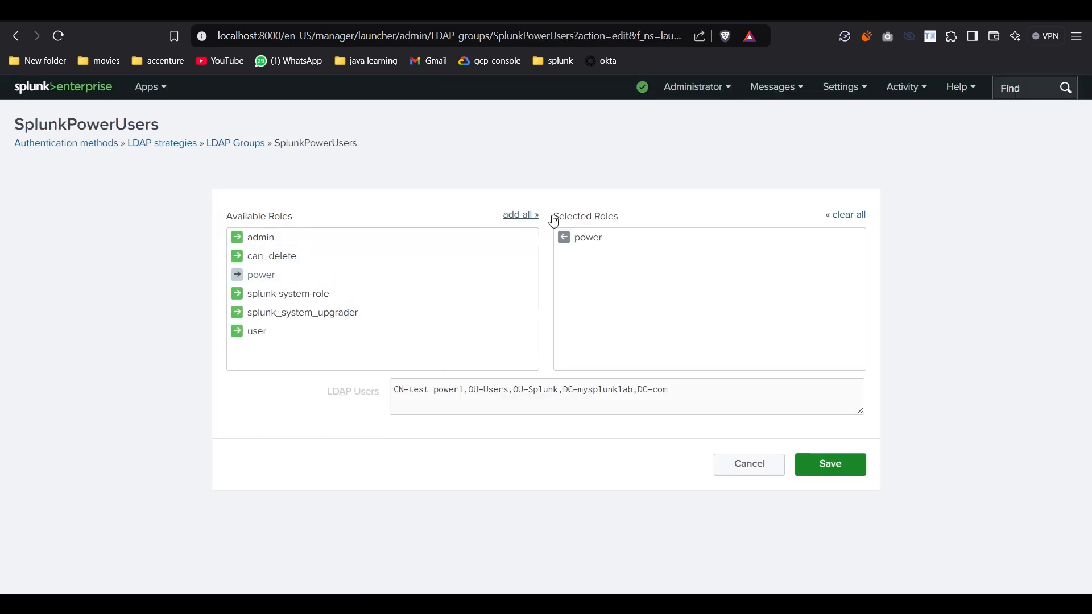
pyautogui.click(803, 467)
pyautogui.click(45, 331)
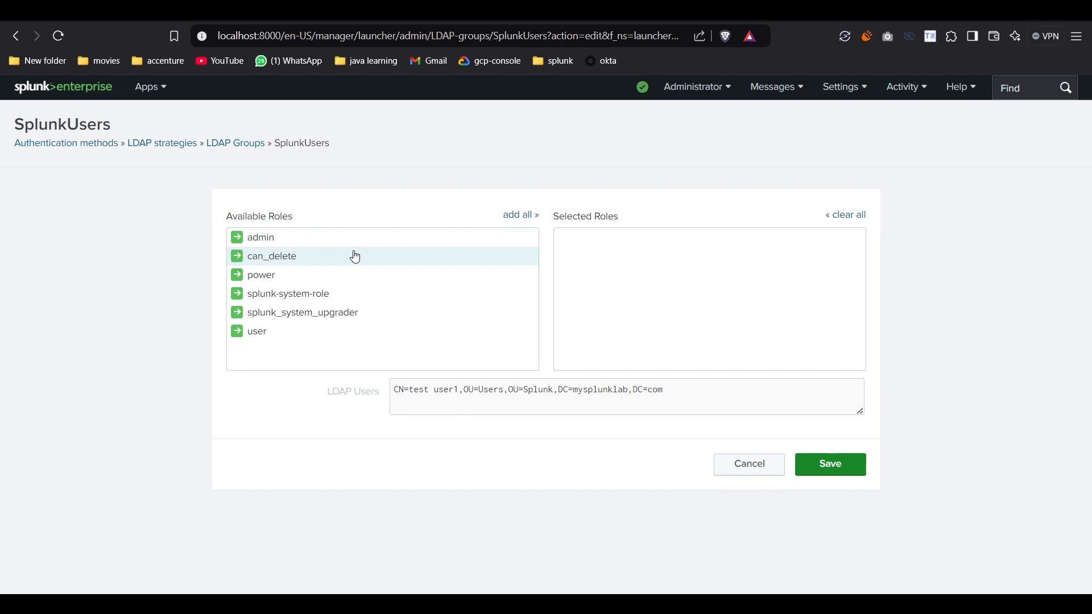
pyautogui.click(256, 333)
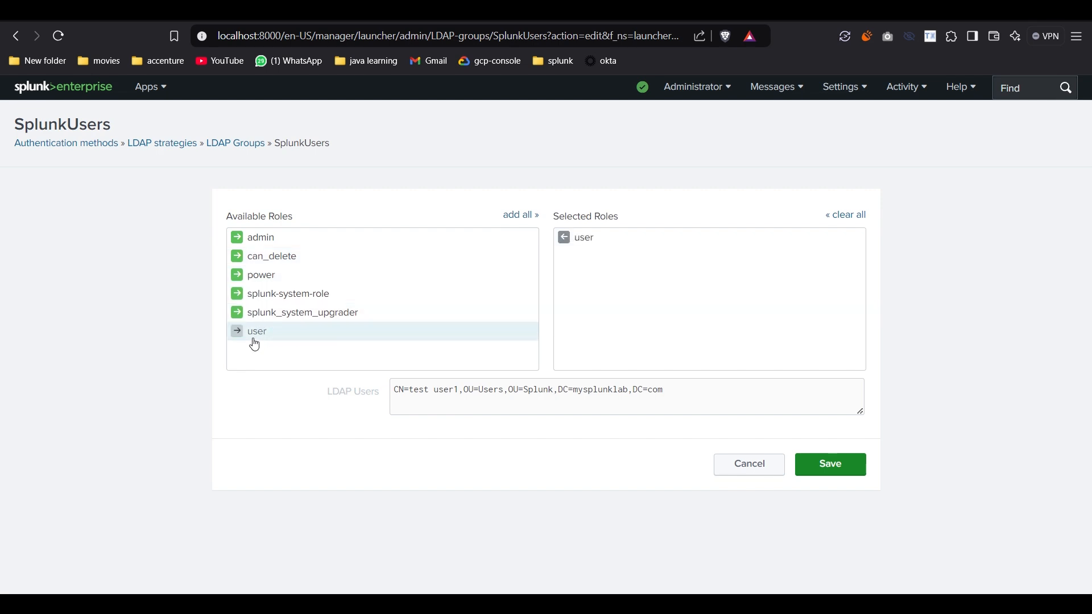
pyautogui.click(805, 468)
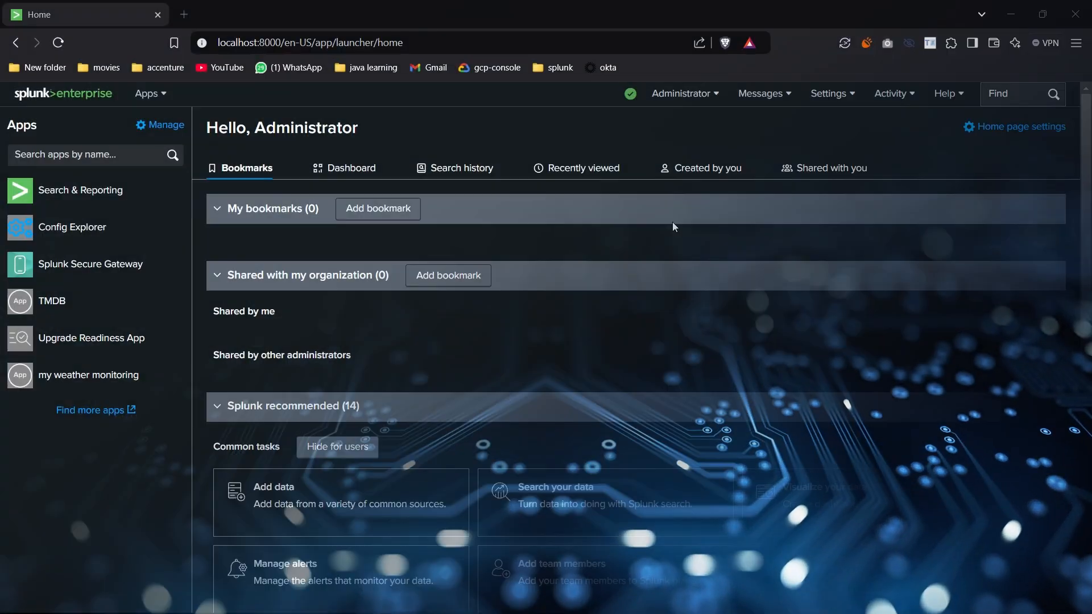
pyautogui.click(685, 93)
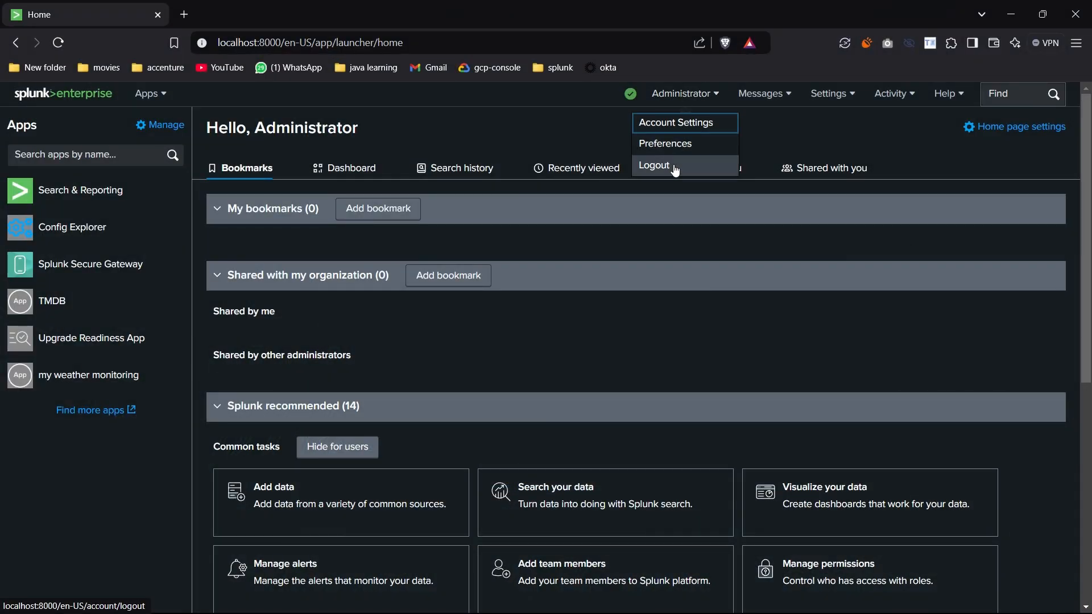
# Log out of Administrator and sign in with the LDAP test admin account's credentials.
pyautogui.click(673, 165)
pyautogui.click(478, 268)
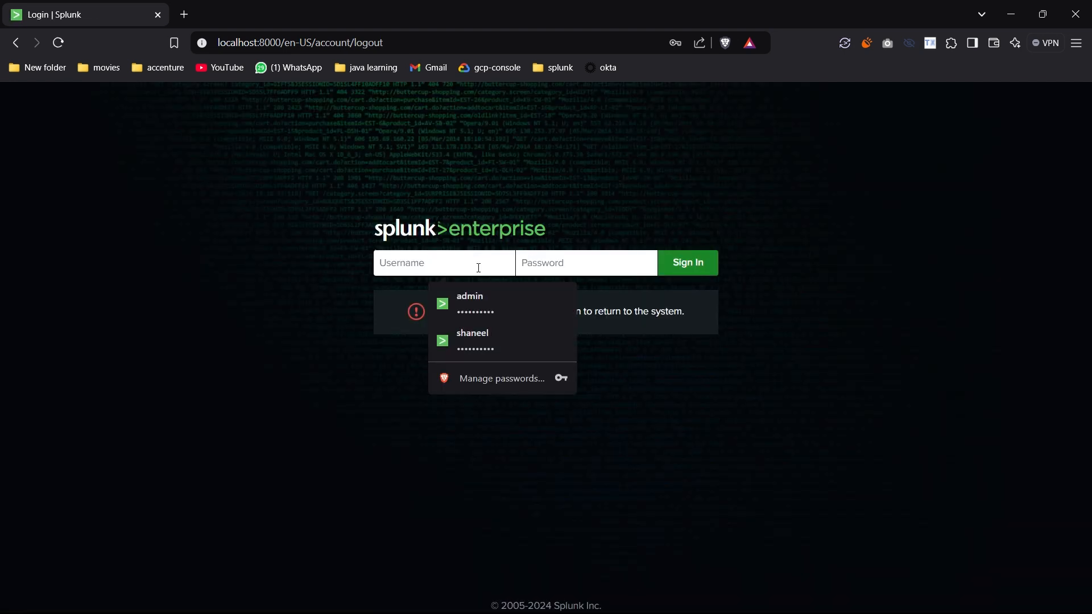
pyautogui.write('test.admin1')
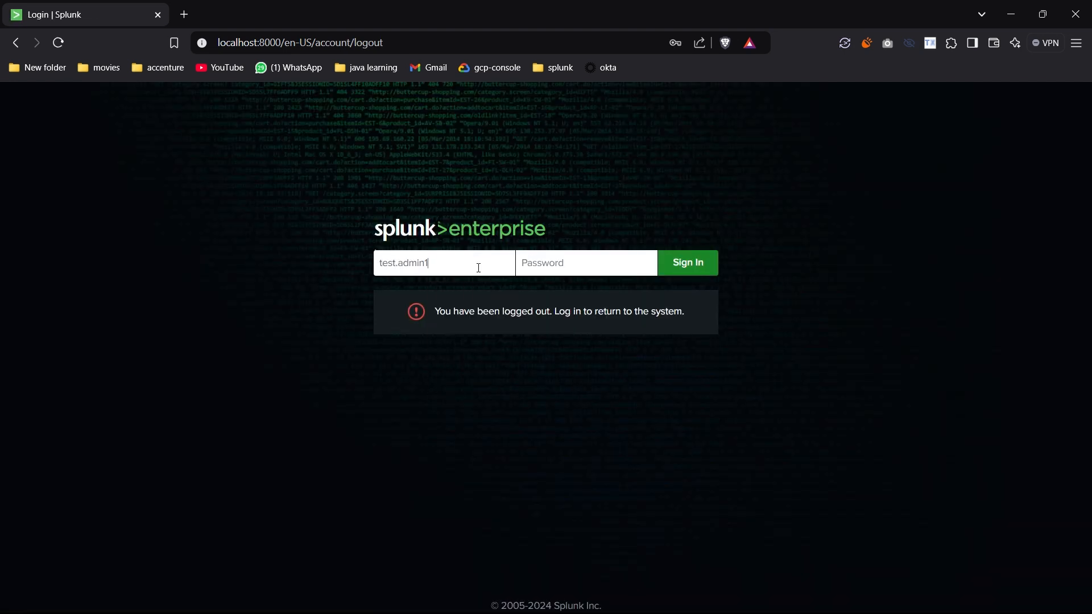
pyautogui.write('•••')
pyautogui.press('Return')
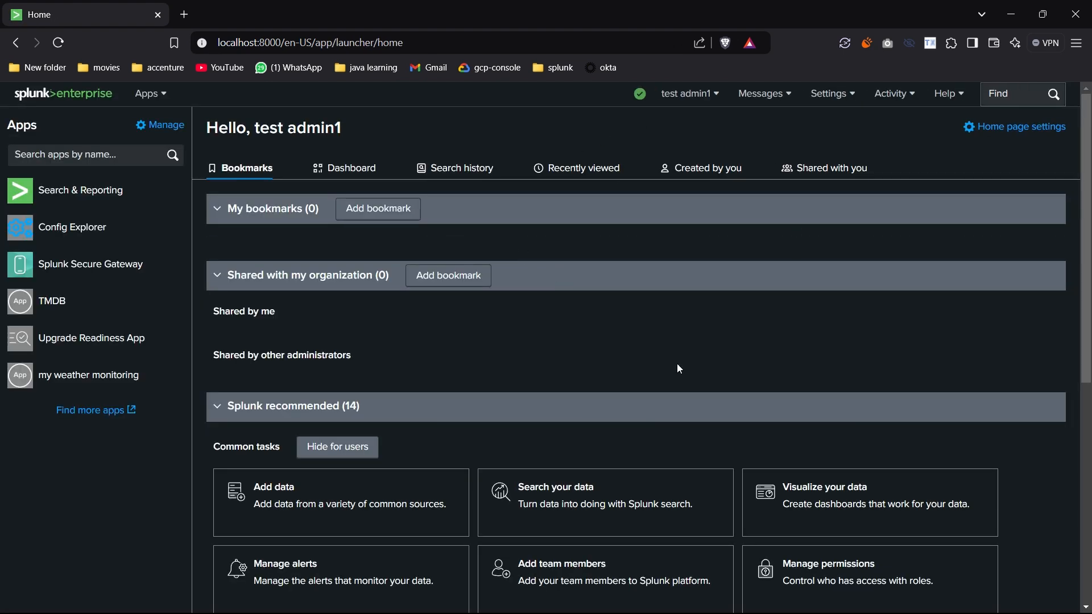
pyautogui.click(690, 96)
# Open Settings > Users and review the three LDAP accounts with admin, power and user roles.
pyautogui.click(832, 94)
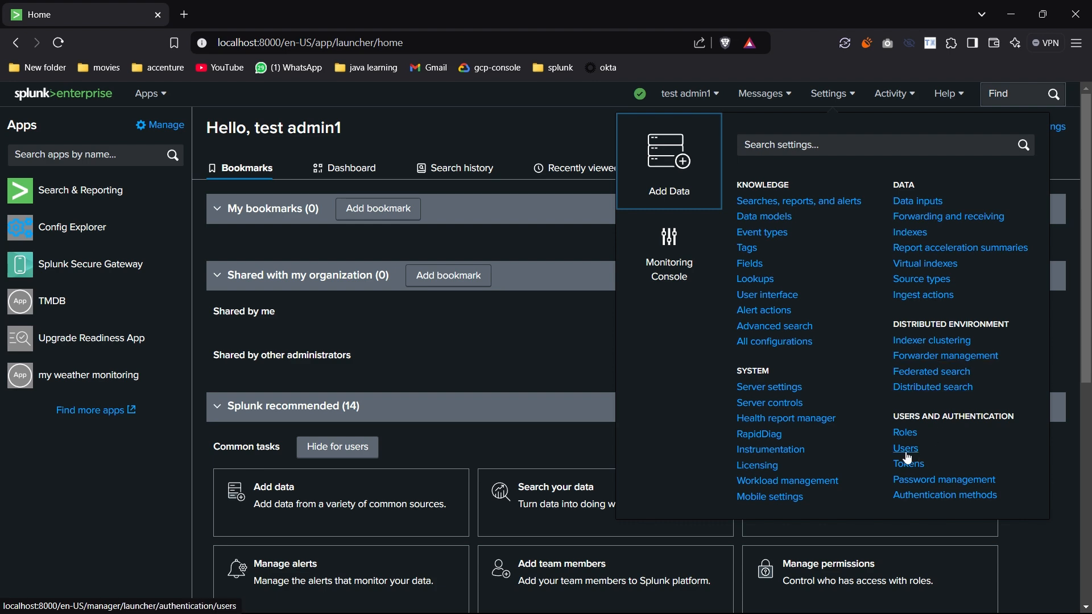
pyautogui.click(847, 445)
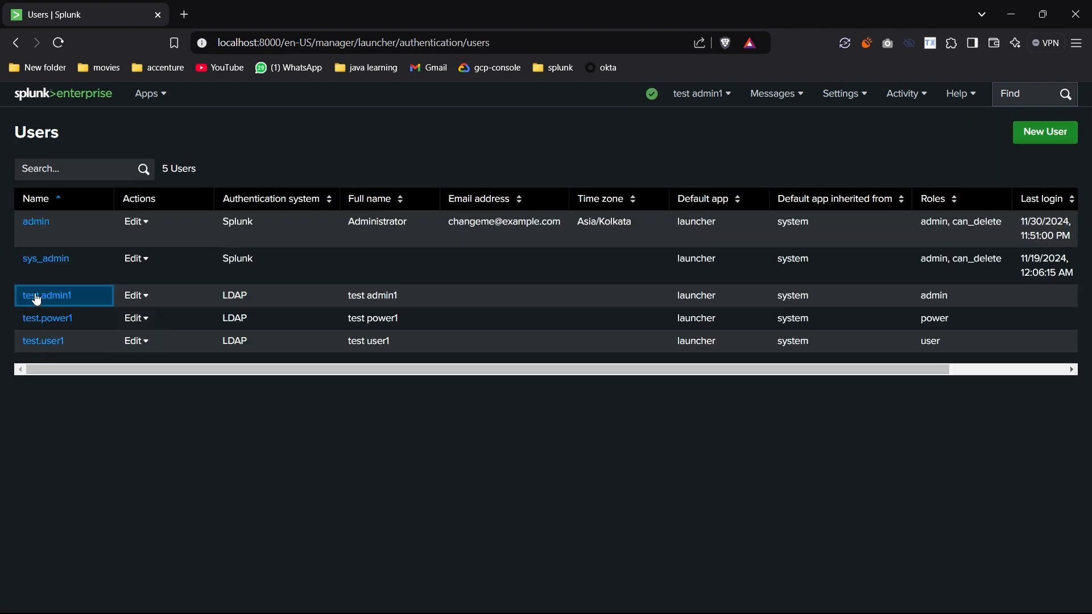
pyautogui.moveTo(15, 294); pyautogui.dragTo(490, 346)
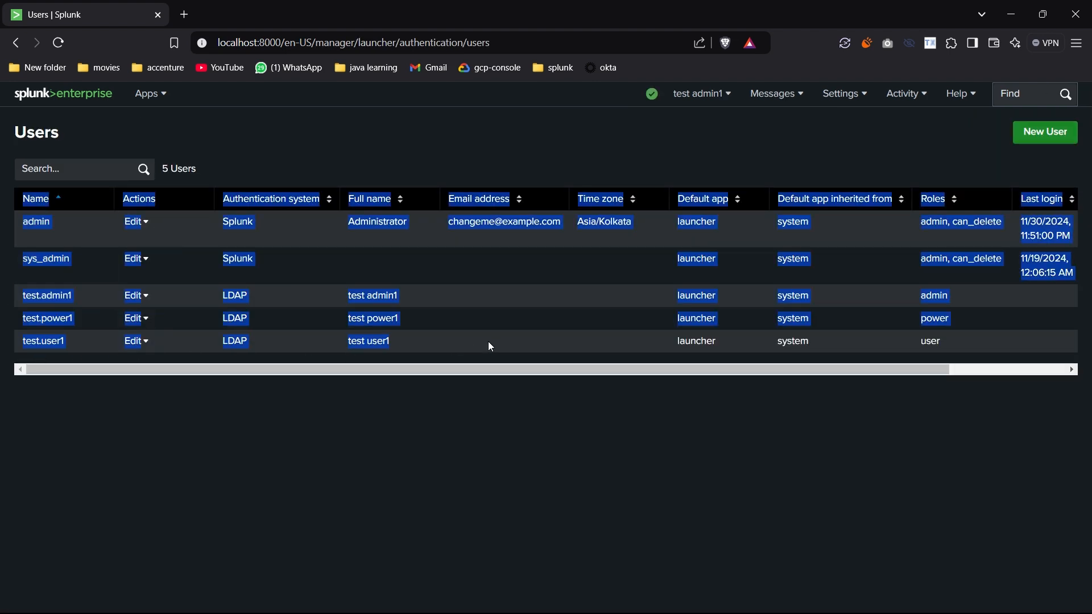
pyautogui.moveTo(356, 438); pyautogui.dragTo(1004, 349)
pyautogui.click(782, 311)
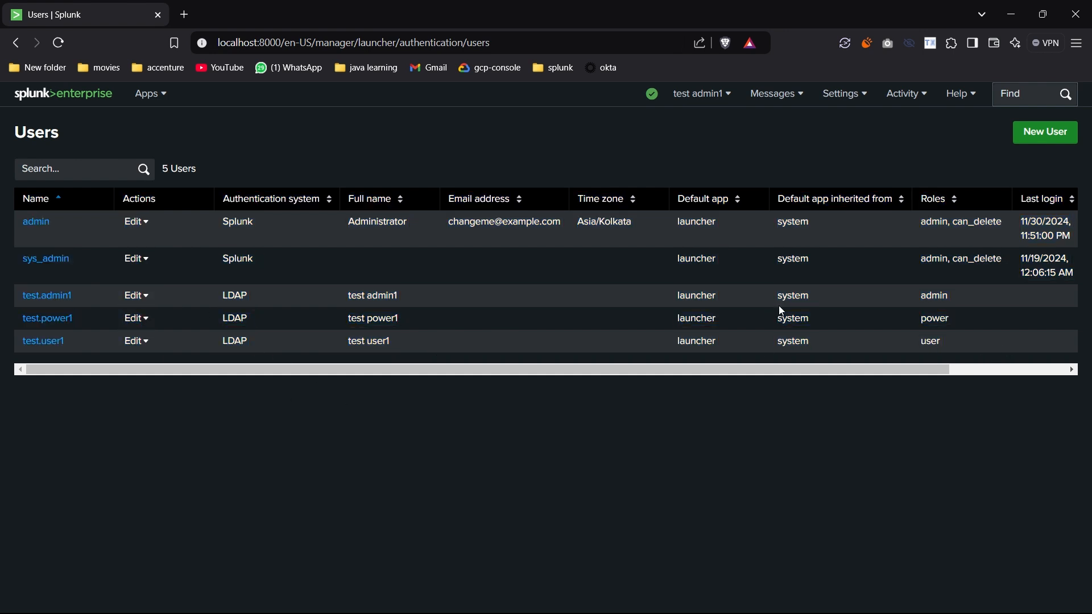
pyautogui.doubleClick(930, 322)
pyautogui.moveTo(939, 296); pyautogui.dragTo(960, 298)
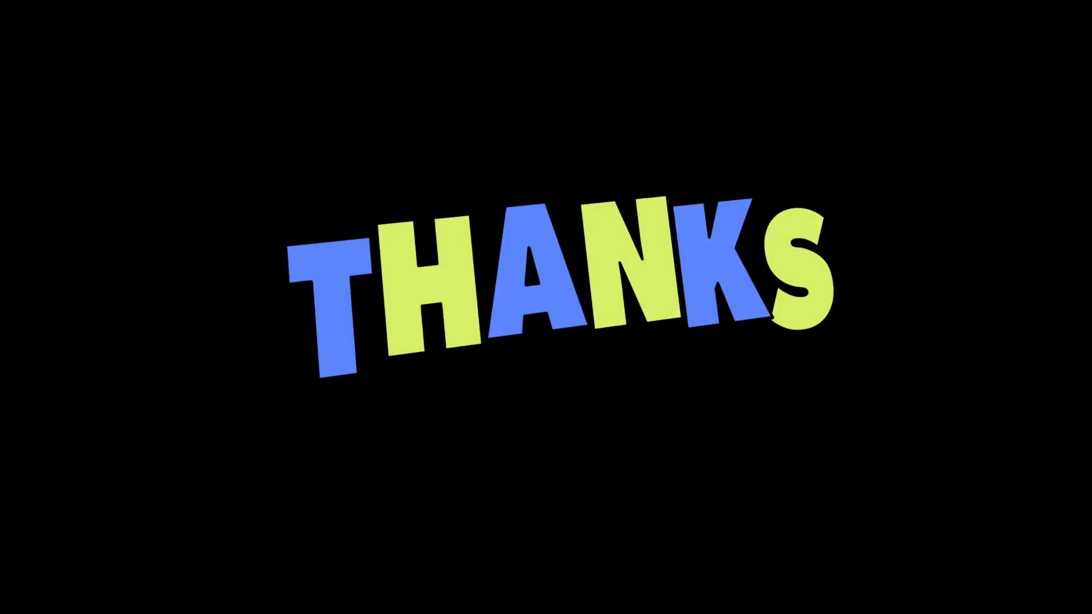